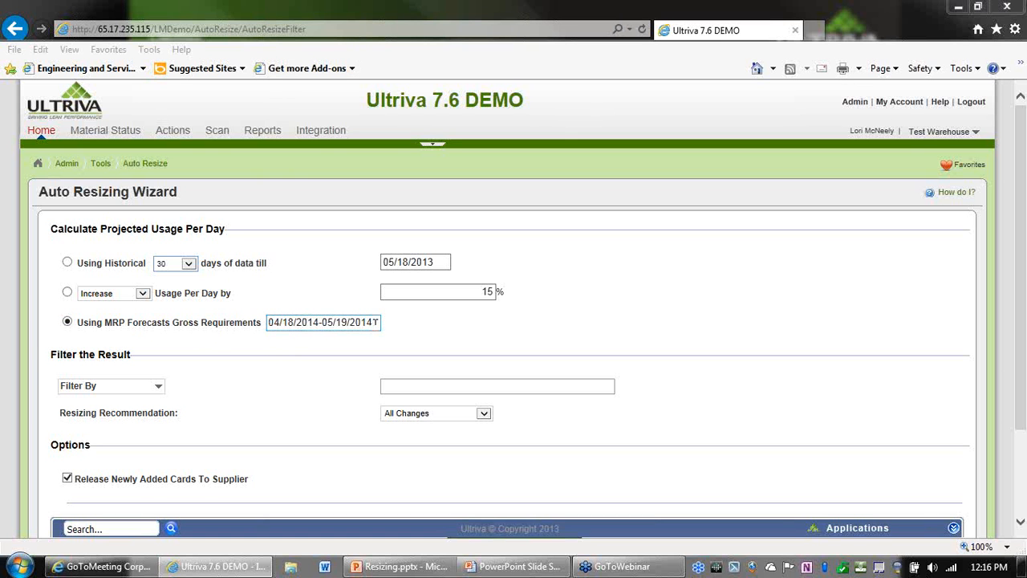
- Generate the auto resizing report from the MRP forecast gross requirements, keeping All Changes as the resizing recommendation and no result filter
left_click(158, 390)
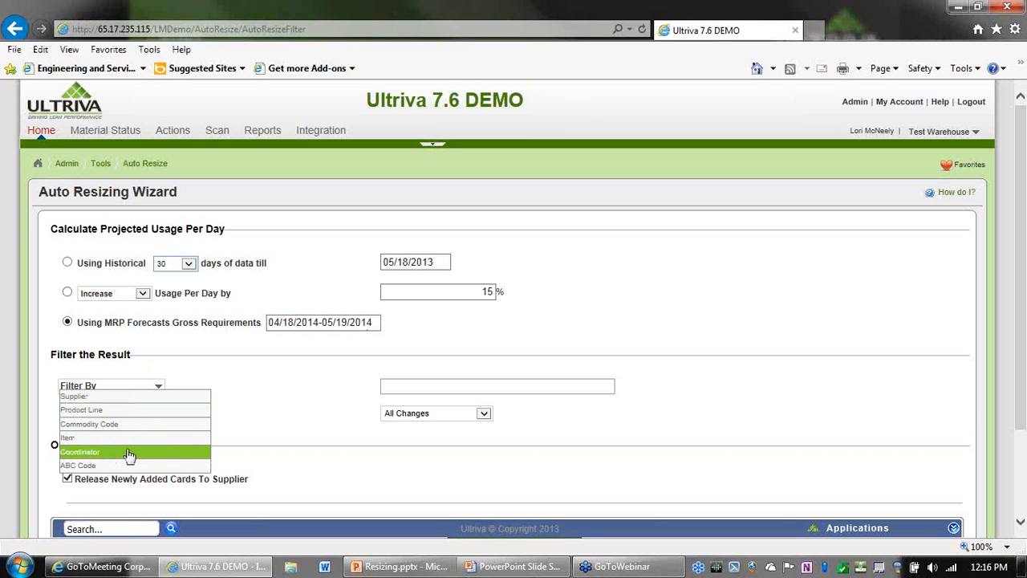
left_click(269, 387)
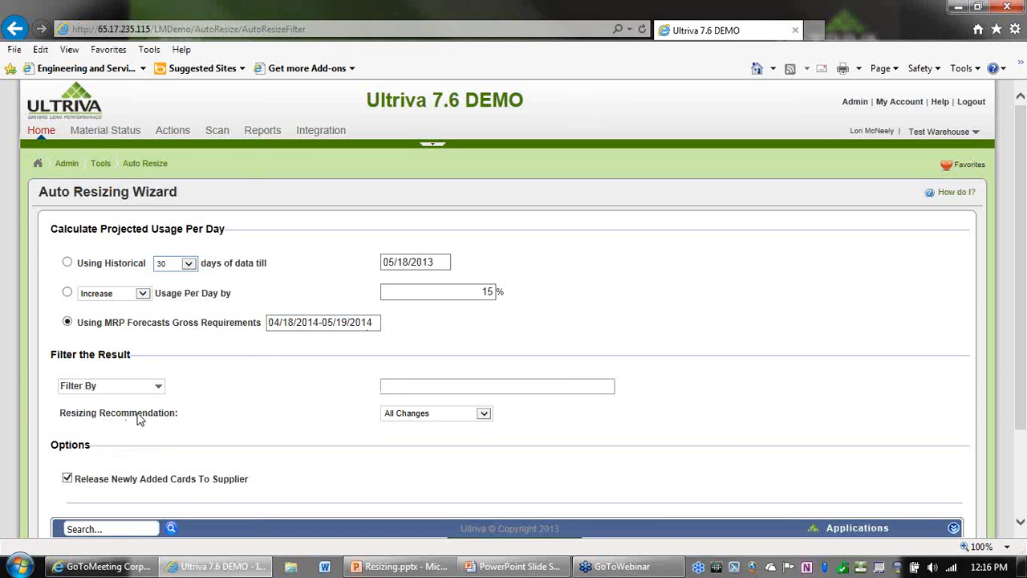
left_click(484, 414)
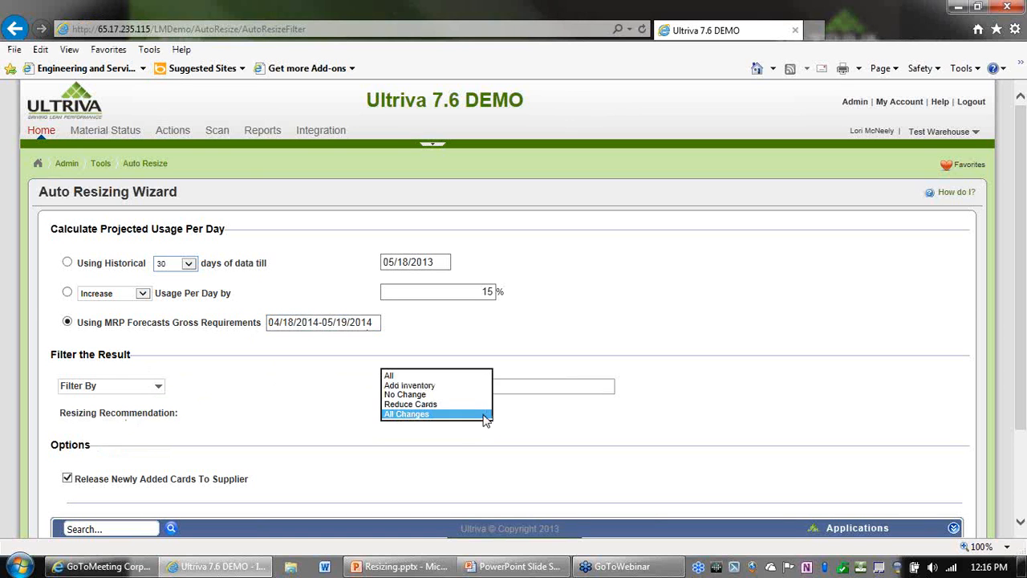
left_click(486, 416)
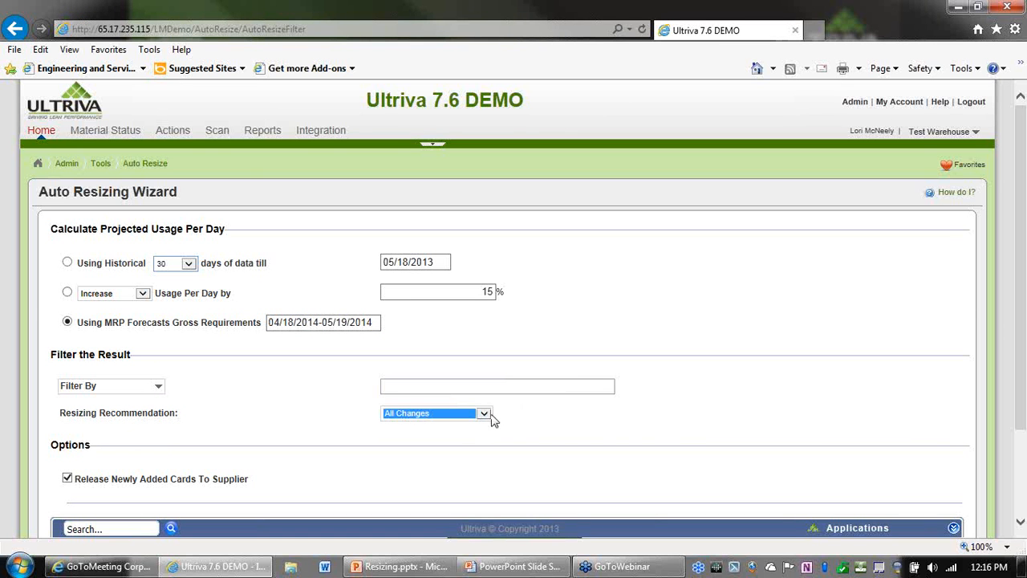
left_click(607, 421)
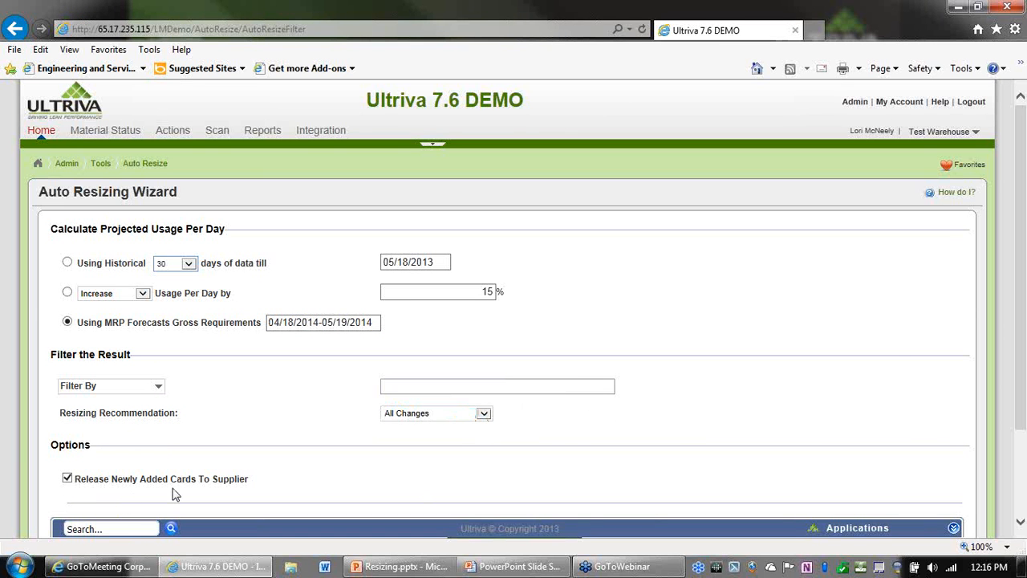
scroll(873, 398, "down", 3)
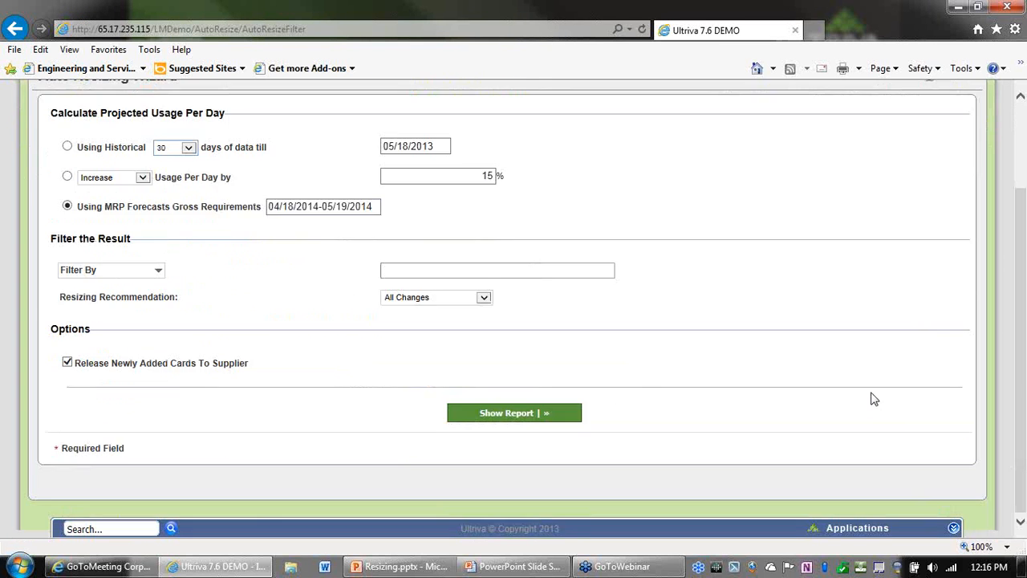
left_click(541, 420)
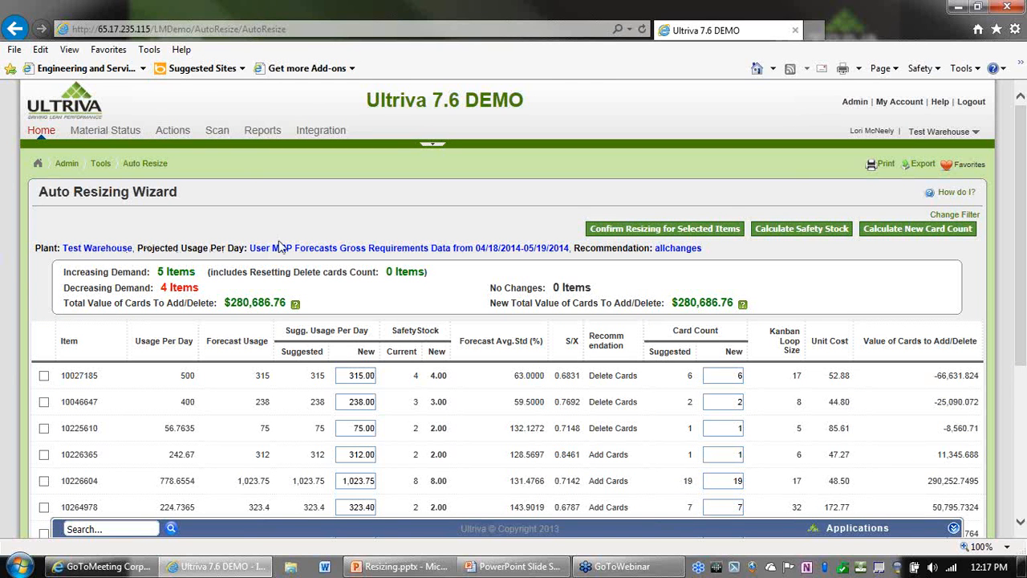
- Examine the report's demand summary, total card values and the add or delete card recommendations for the listed items
mouse_move(260, 255)
left_click_drag(590, 456, 624, 455)
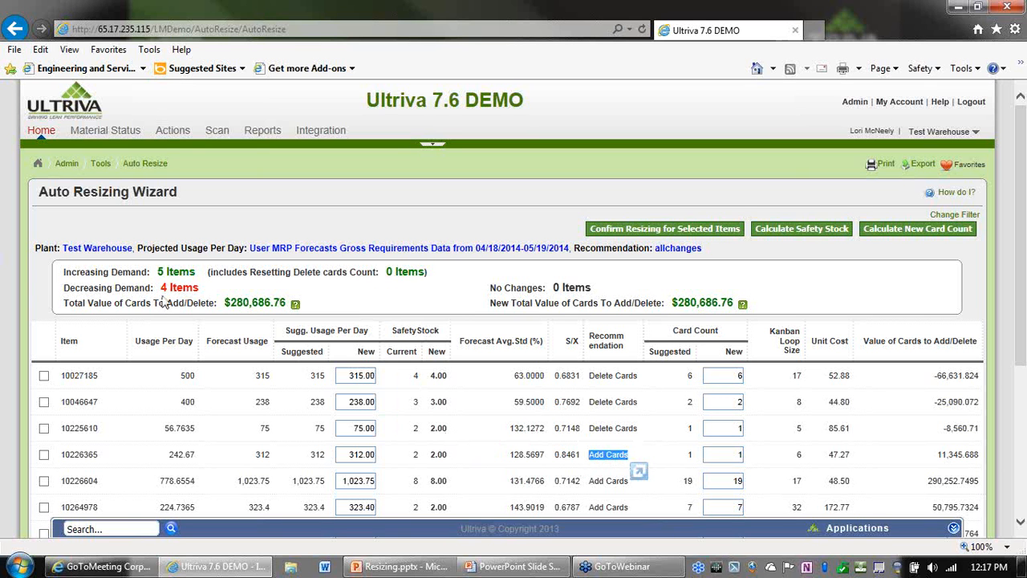
left_click_drag(161, 289, 178, 287)
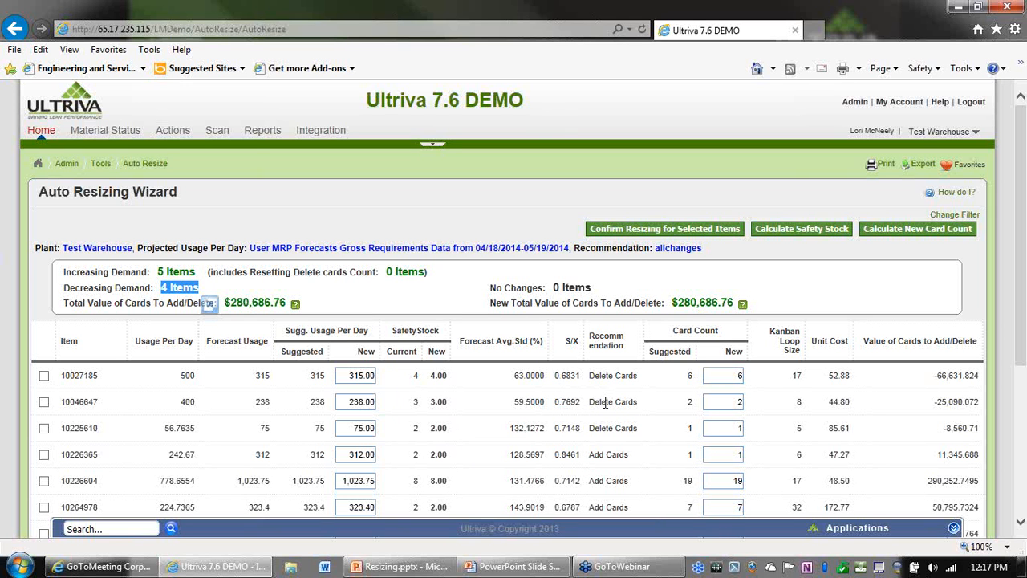
left_click(305, 270)
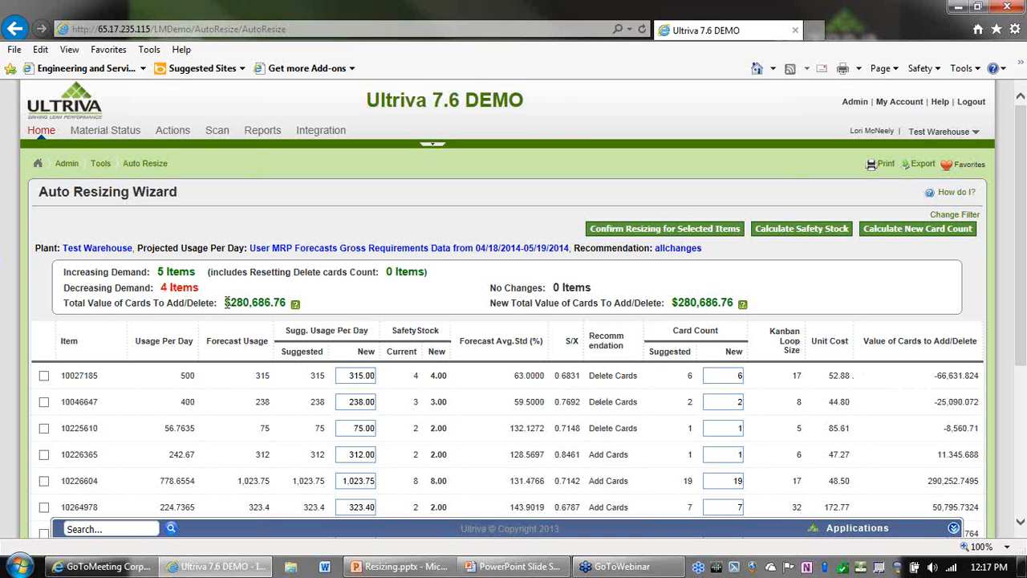
mouse_move(296, 309)
scroll(437, 309, "down", 1)
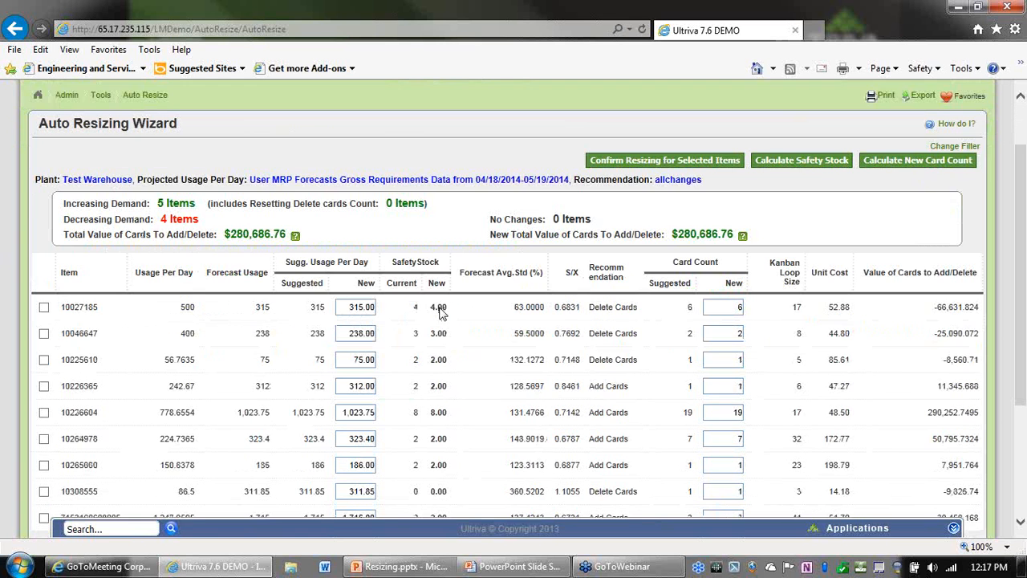
scroll(440, 313, "down", 1)
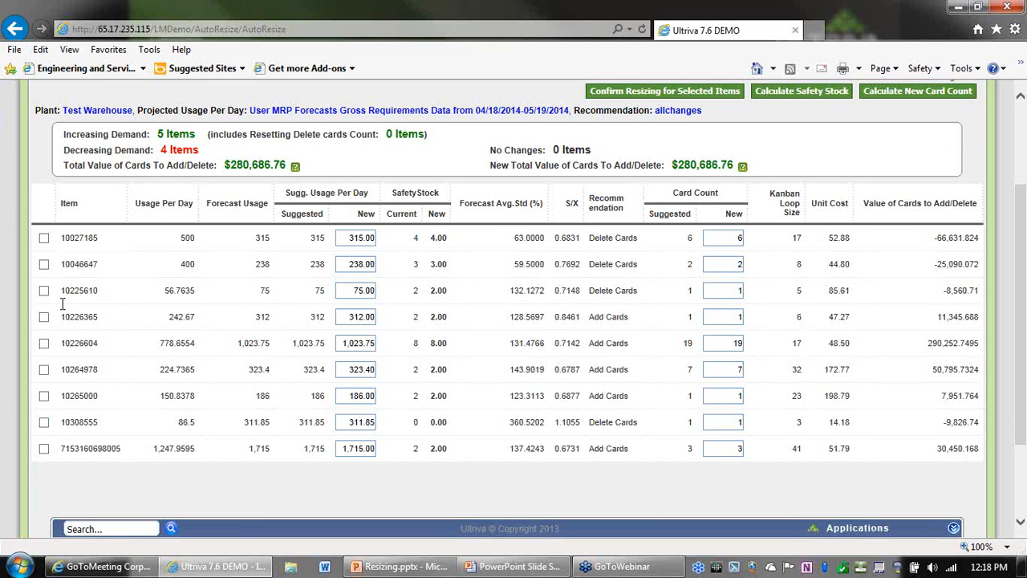
- Examine the dated forecast usage quantities for item 10027185
left_click(44, 239)
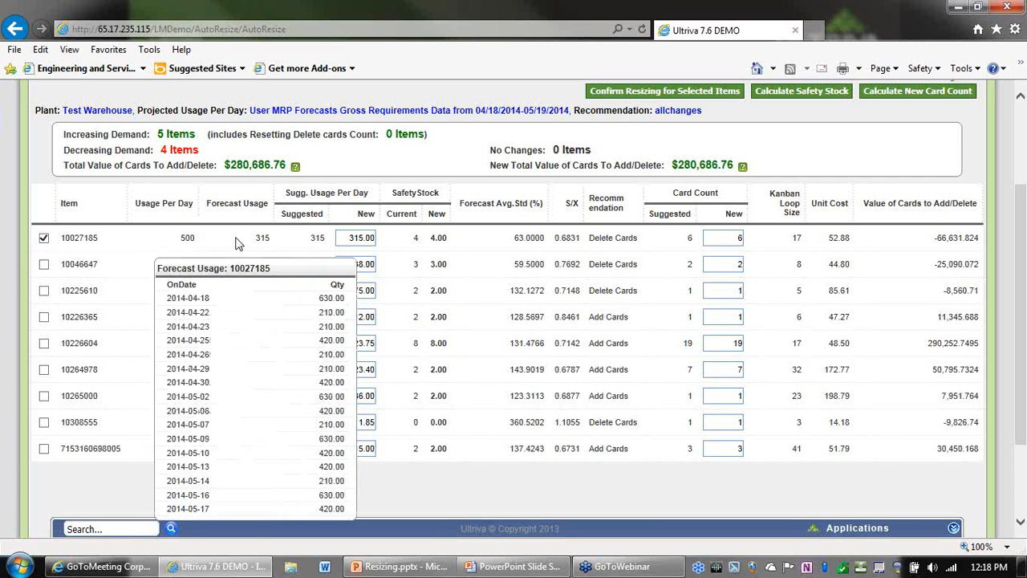
mouse_move(257, 234)
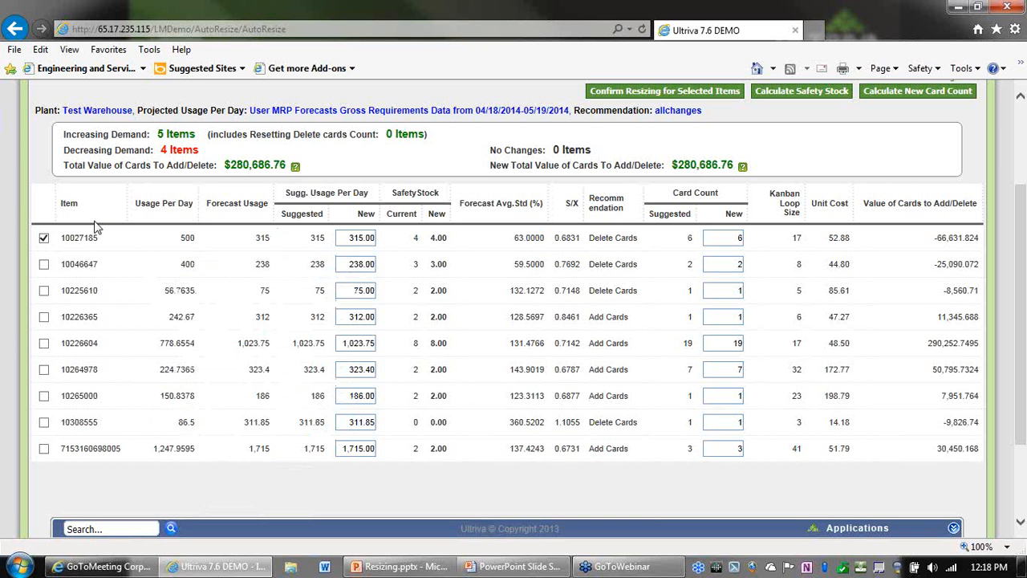
left_click(44, 239)
- Select item 10226604 for resizing, set its new suggested usage per day to 900 and calculate the new card count
left_click(46, 345)
mouse_move(253, 343)
double_click(181, 343)
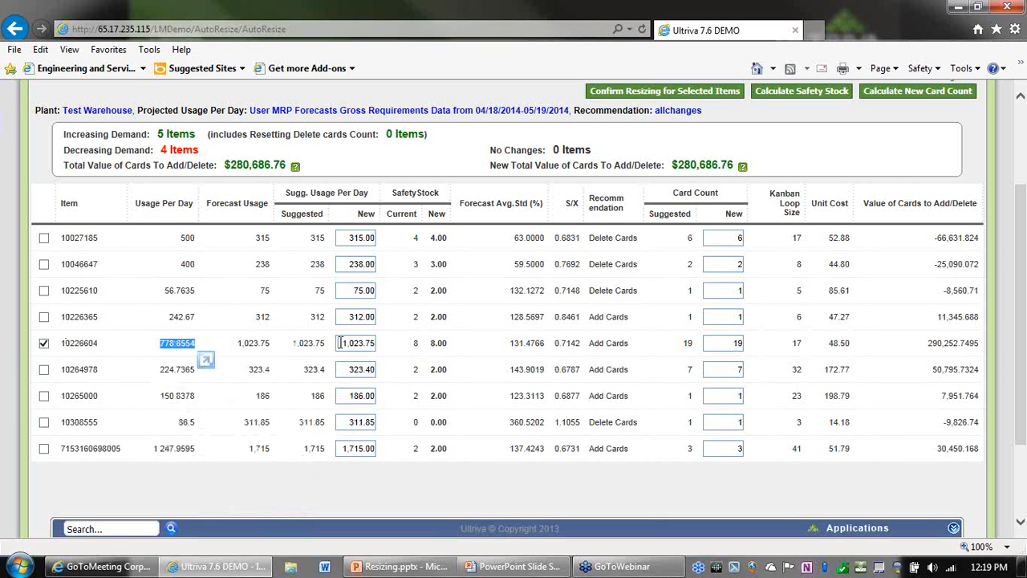
left_click_drag(340, 343, 374, 345)
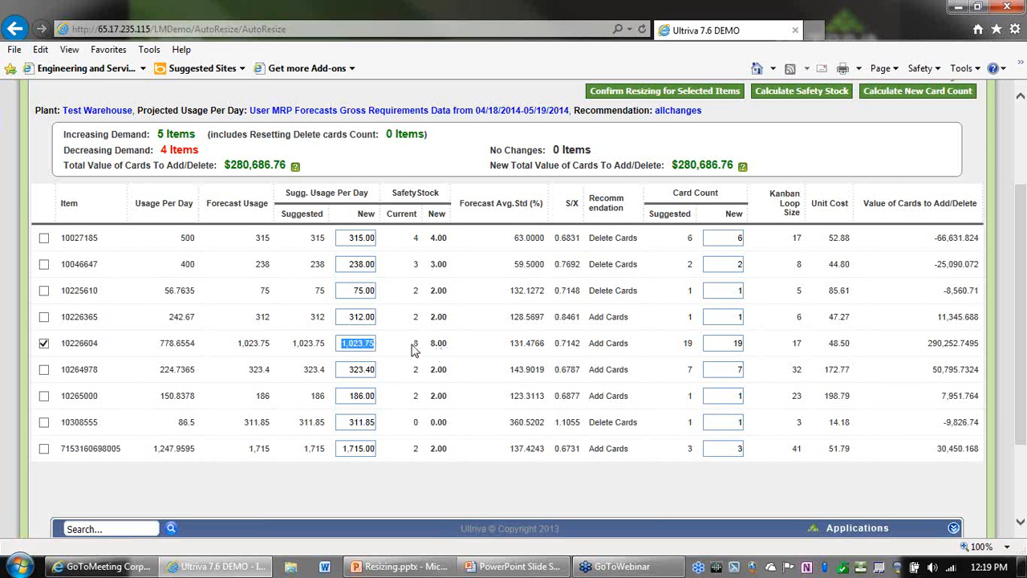
left_click(736, 341)
double_click(737, 342)
left_click_drag(344, 343, 387, 343)
type("900")
left_click(897, 93)
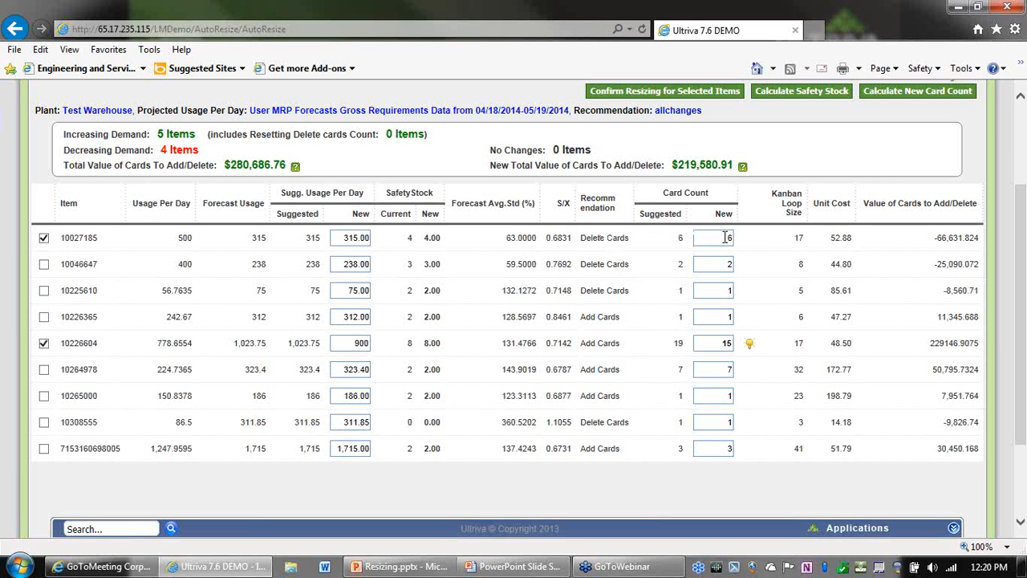
- Set the new card count of item 10027185 to 3, recalculate the safety stock and check the changed rows' indicators
left_click_drag(727, 237, 742, 245)
type("3")
left_click(821, 96)
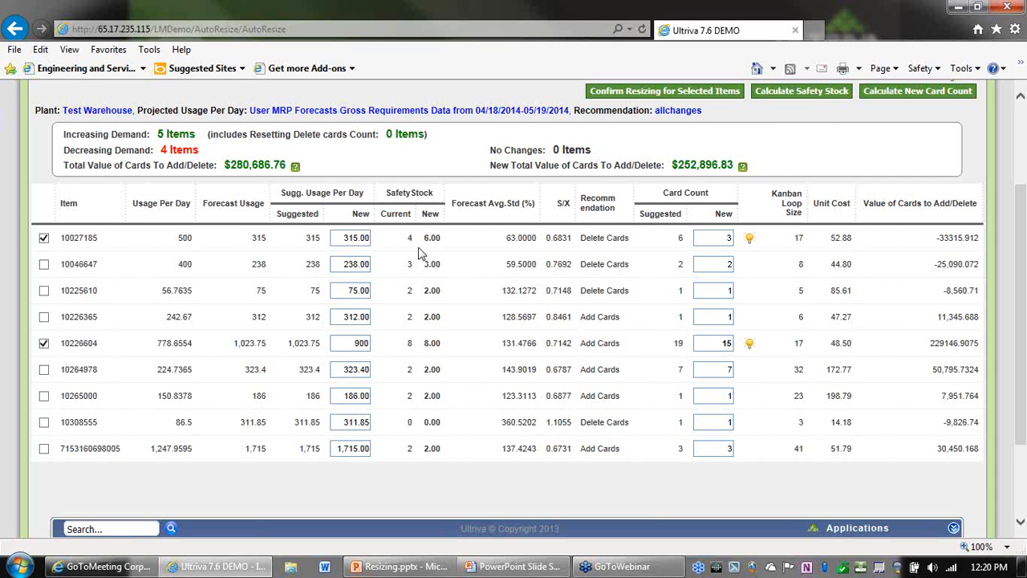
left_click_drag(425, 238, 439, 244)
mouse_move(749, 240)
mouse_move(748, 344)
- Confirm resizing for the selected items and copy item number 10027185 from the resulting list
left_click(703, 92)
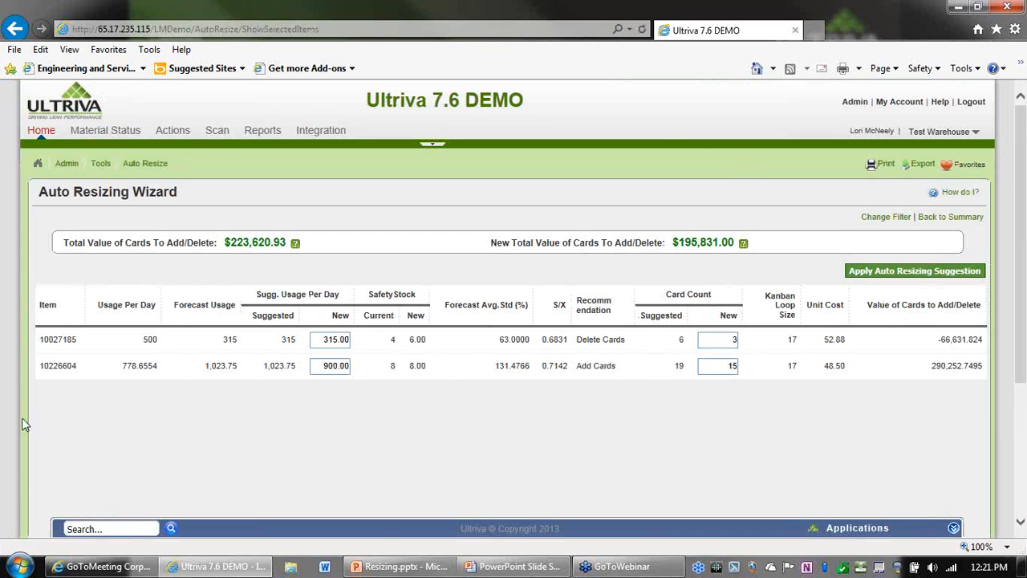
left_click_drag(81, 345, 35, 349)
key("ctrl+c")
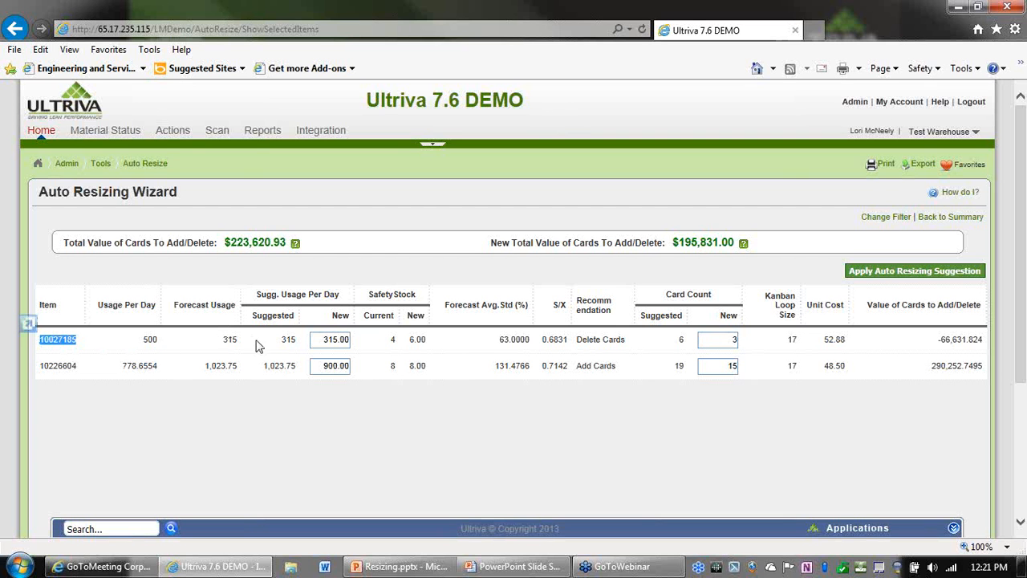
left_click(215, 279)
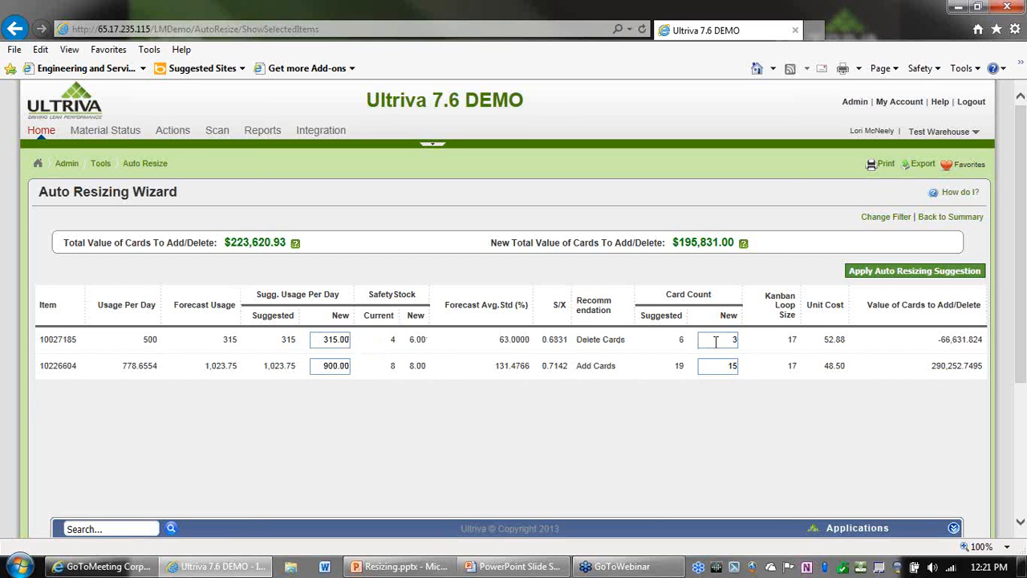
- Apply the auto resizing suggestion to all selected items and view the batch job results
left_click(885, 272)
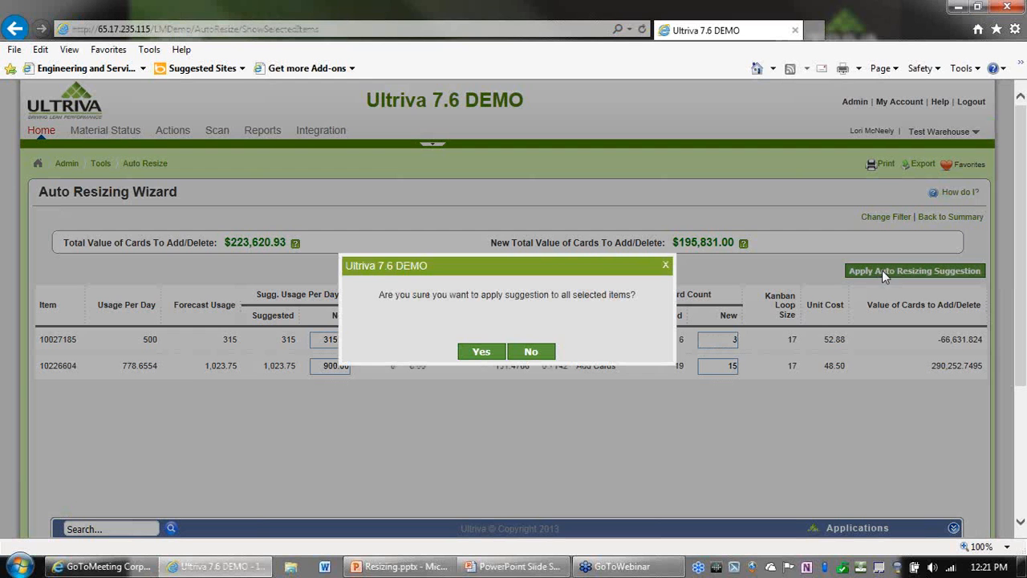
left_click(481, 354)
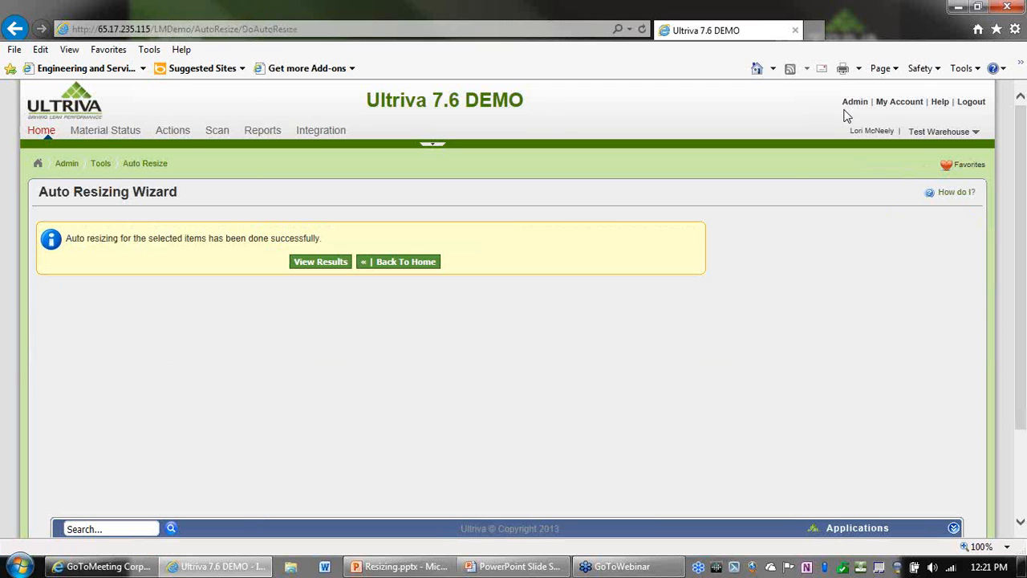
left_click(319, 262)
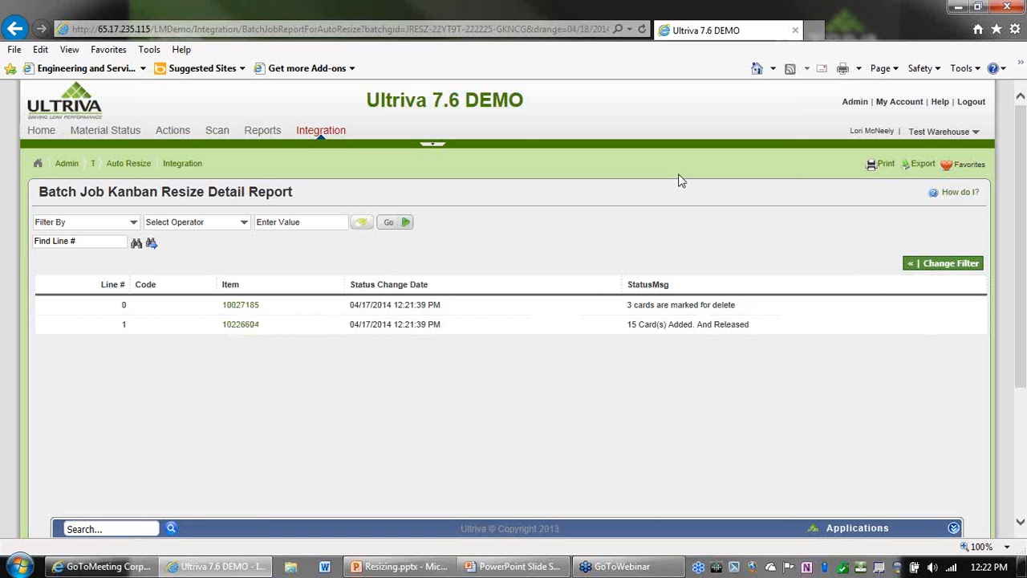
- Go to item administration and filter the items list by item number 10027185
left_click(857, 104)
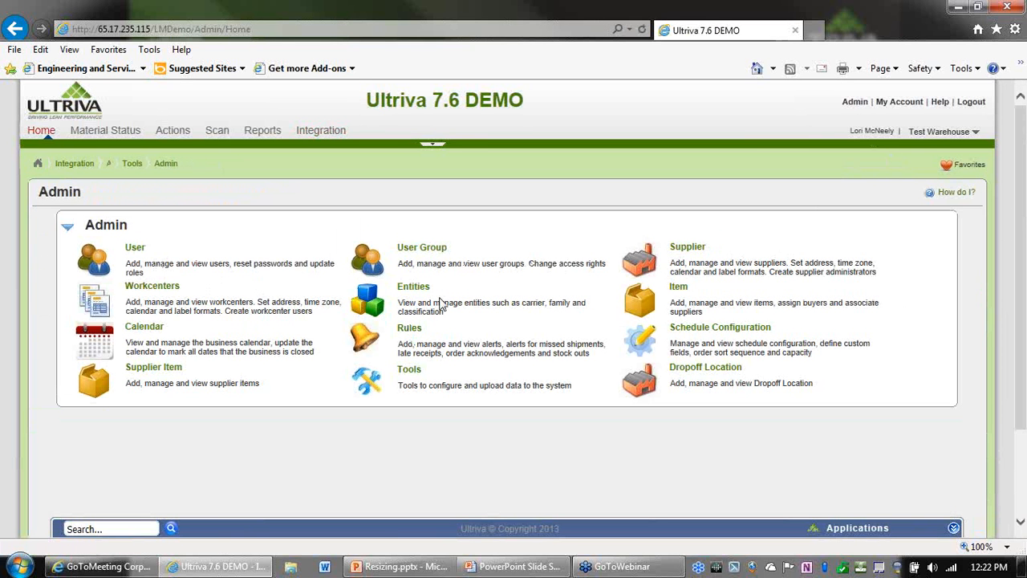
left_click(678, 289)
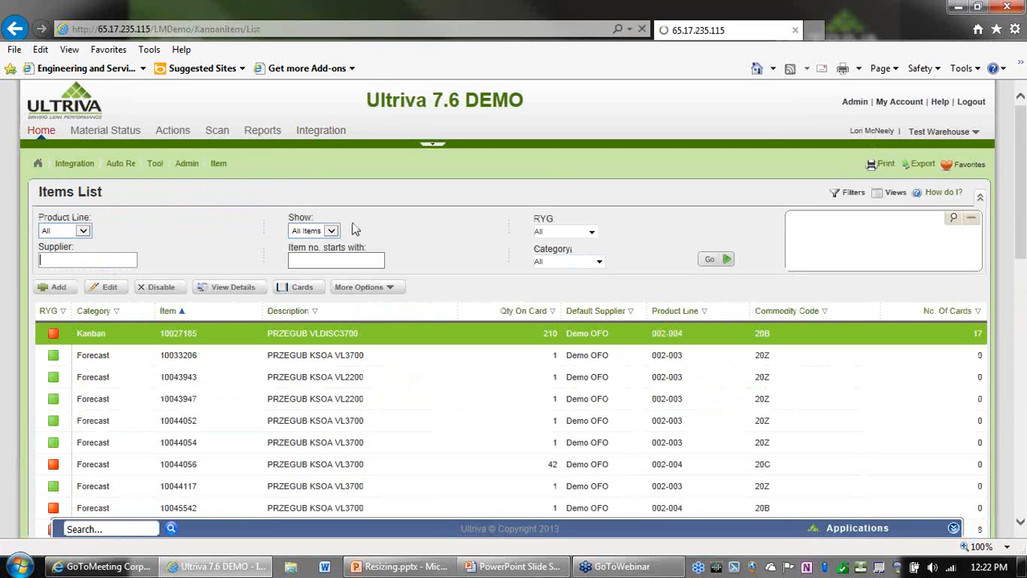
left_click(316, 259)
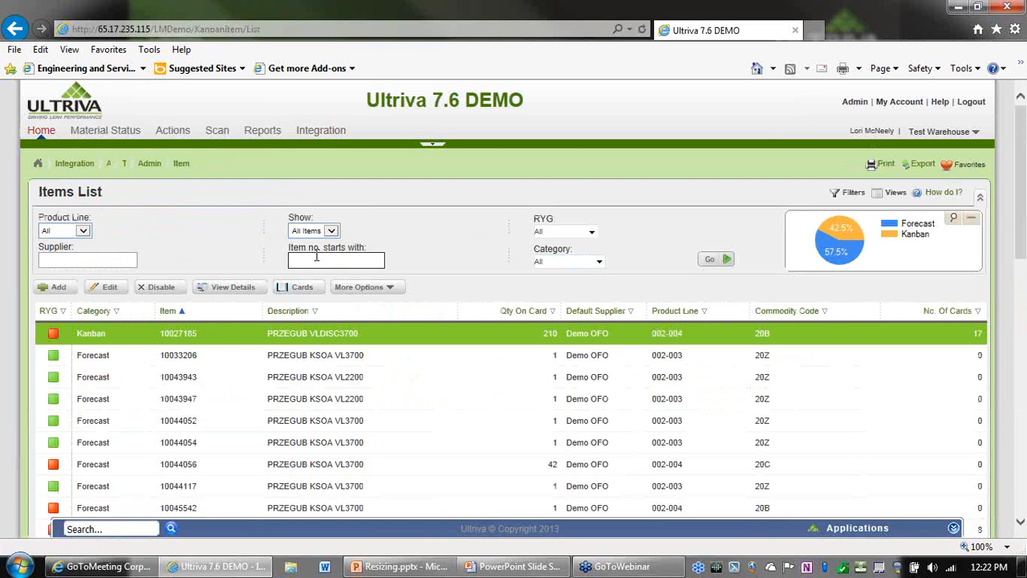
key("ctrl+v")
left_click(711, 260)
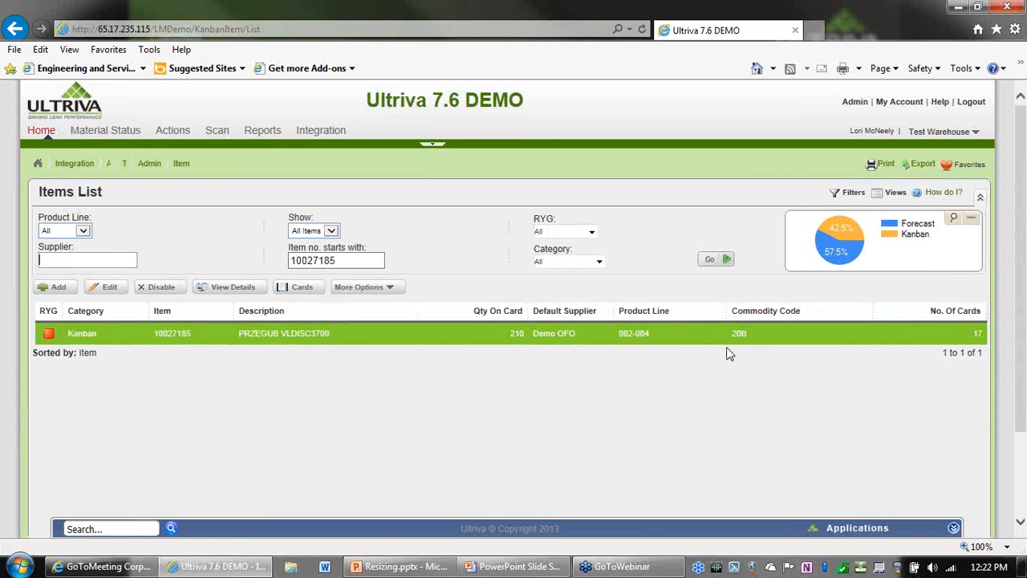
- Open item 10027185 for editing, check its usage per day and safety time, and leave without saving
left_click(108, 290)
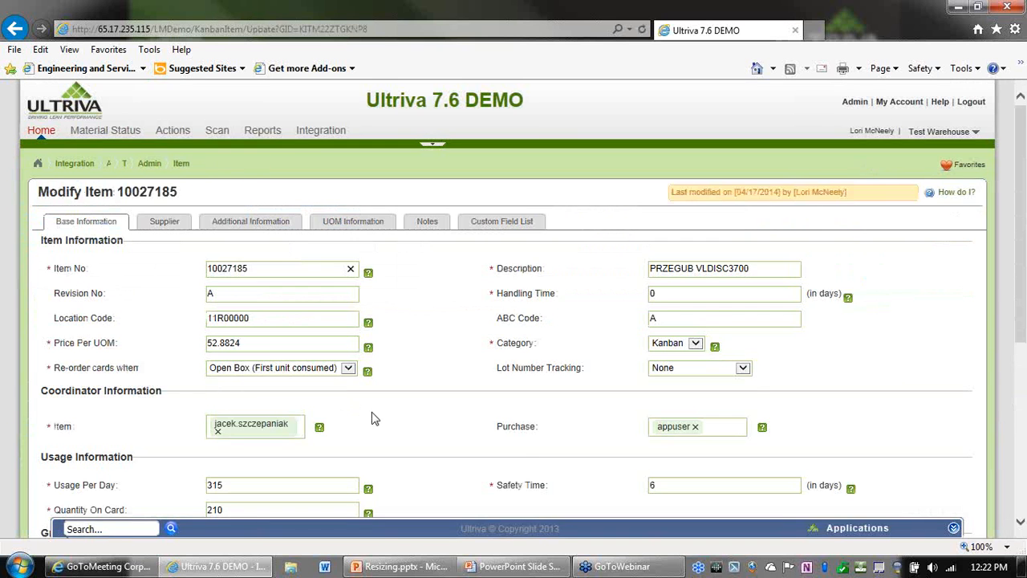
scroll(353, 414, "down", 2)
scroll(353, 414, "down", 2)
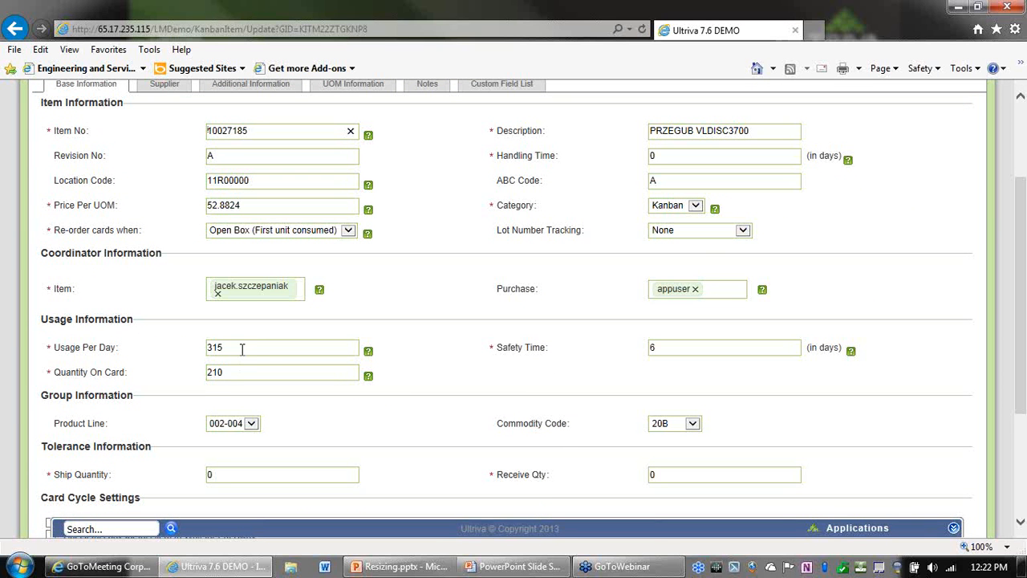
double_click(218, 348)
double_click(650, 347)
scroll(529, 385, "up", 3)
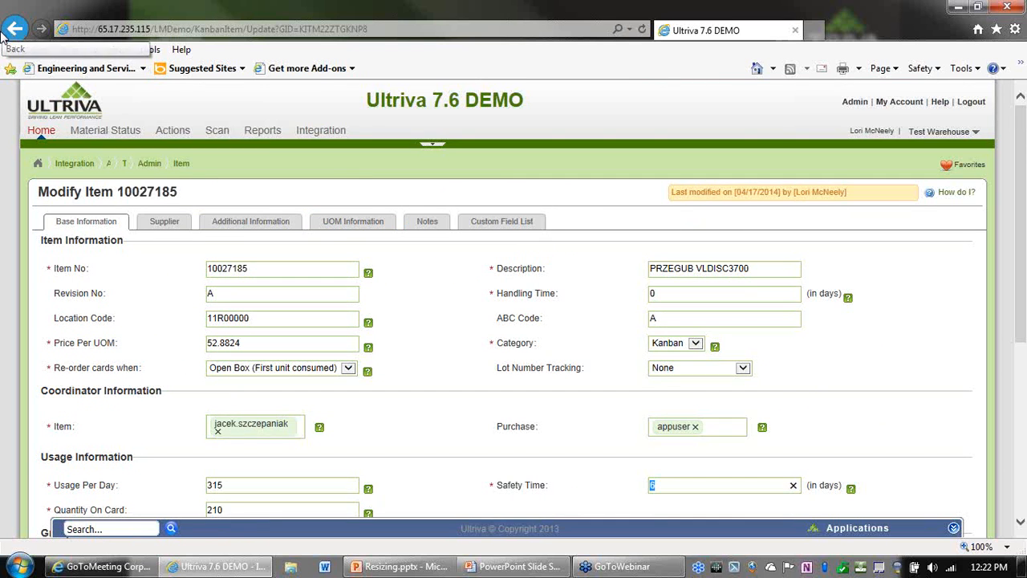
scroll(803, 385, "down", 4)
left_click(955, 489)
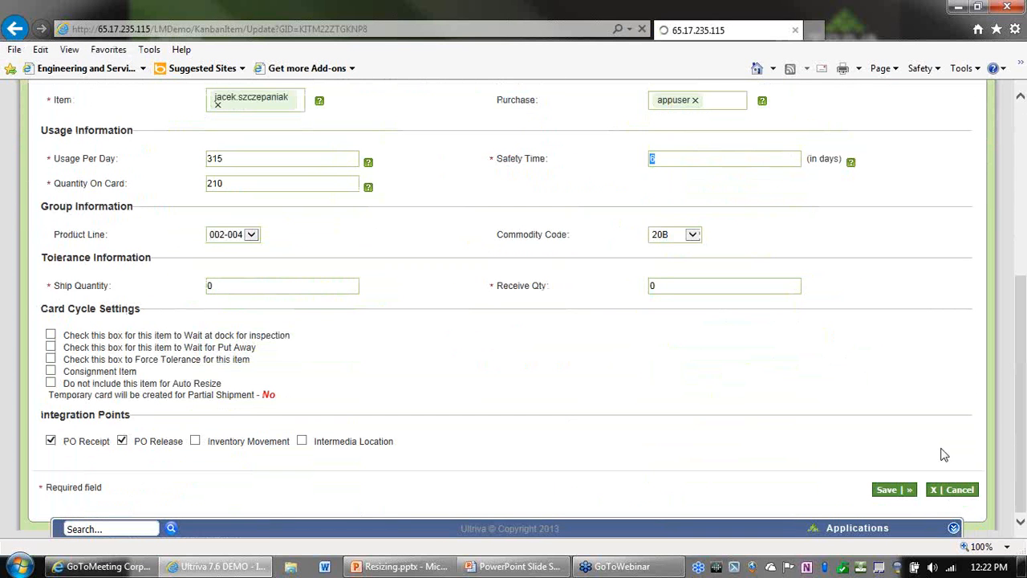
- Enter item number 10027185 in the items list filter and open that item's cards list
scroll(482, 313, "down", 2)
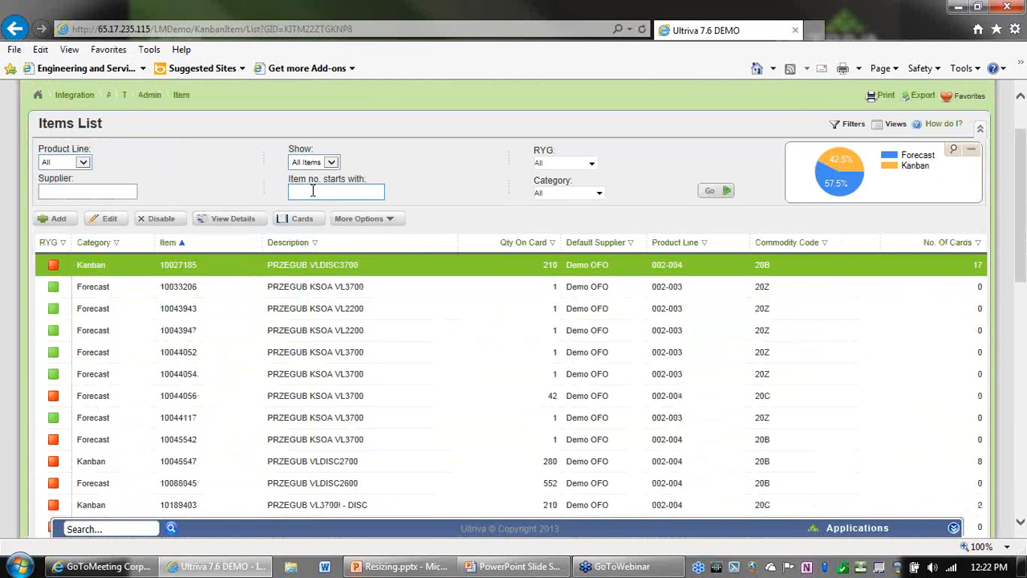
left_click(314, 191)
key("ctrl+v")
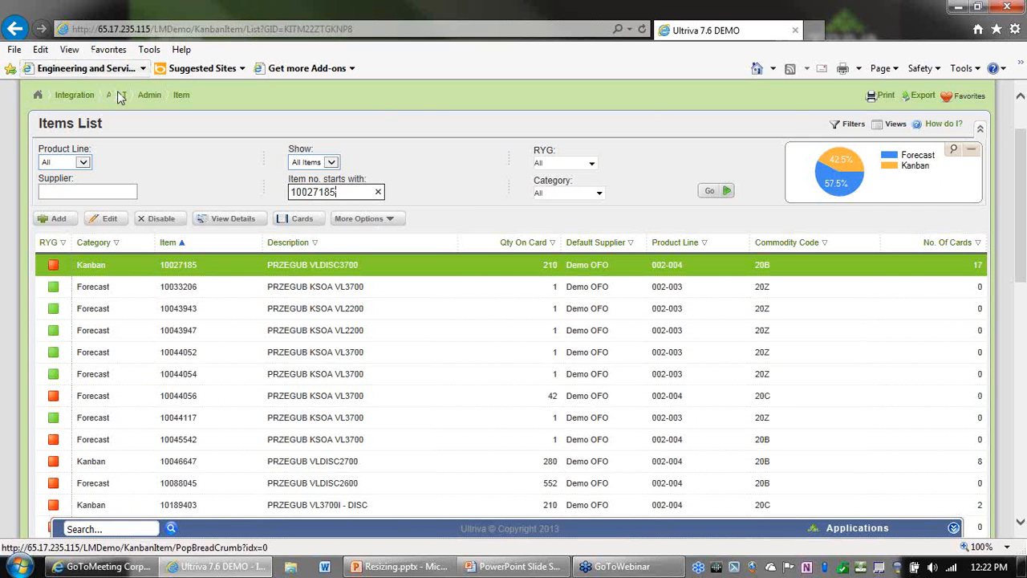
left_click(302, 219)
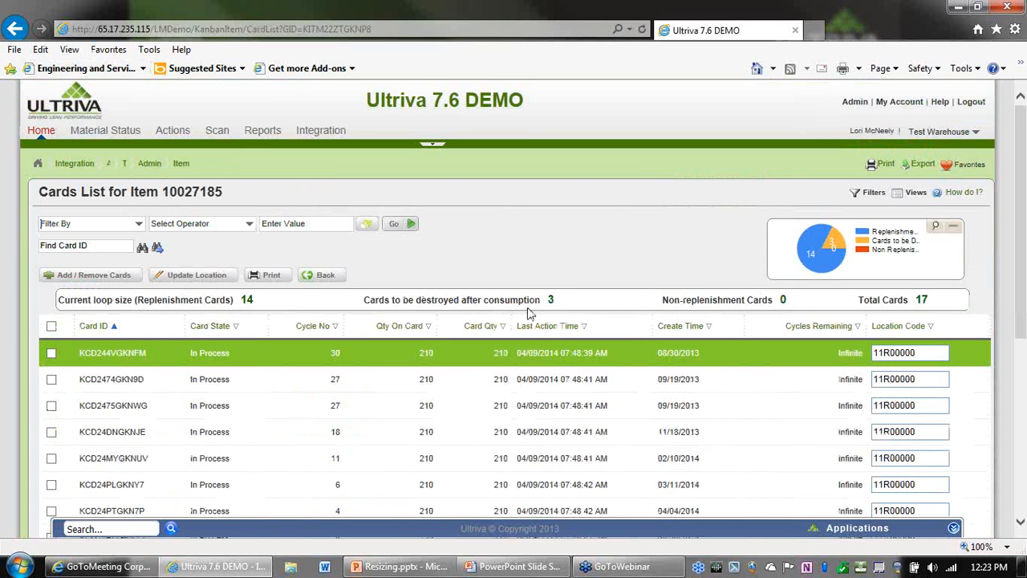
- Highlight the number and label of cards to be destroyed after consumption in item 10027185's cards summary
left_click_drag(549, 302, 561, 301)
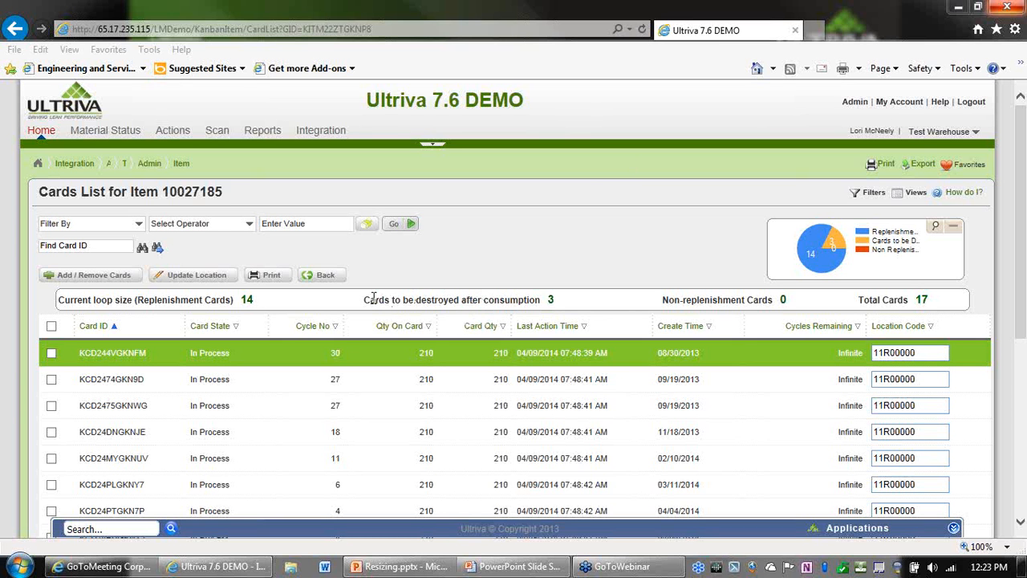
left_click_drag(365, 299, 542, 302)
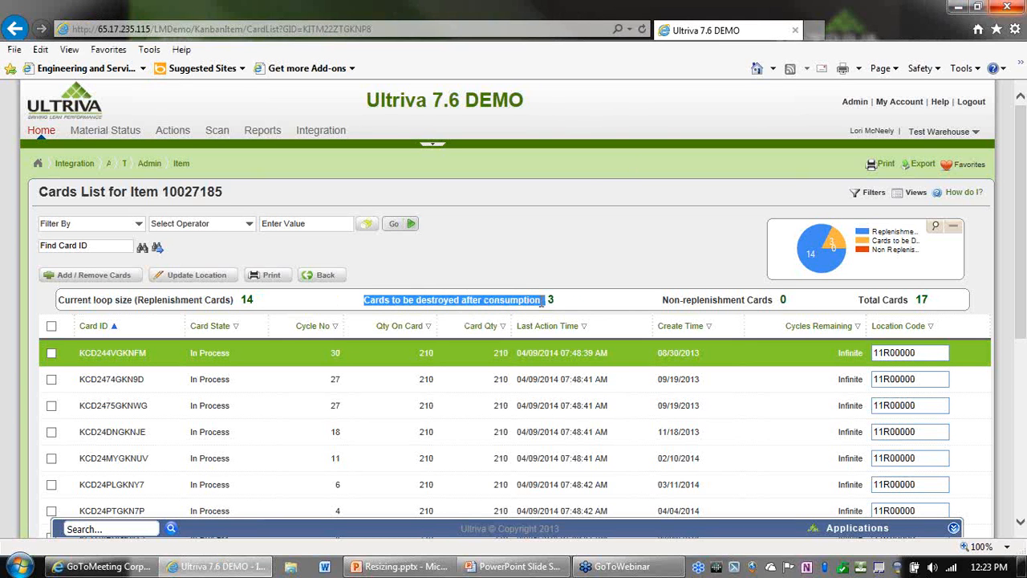
left_click(613, 268)
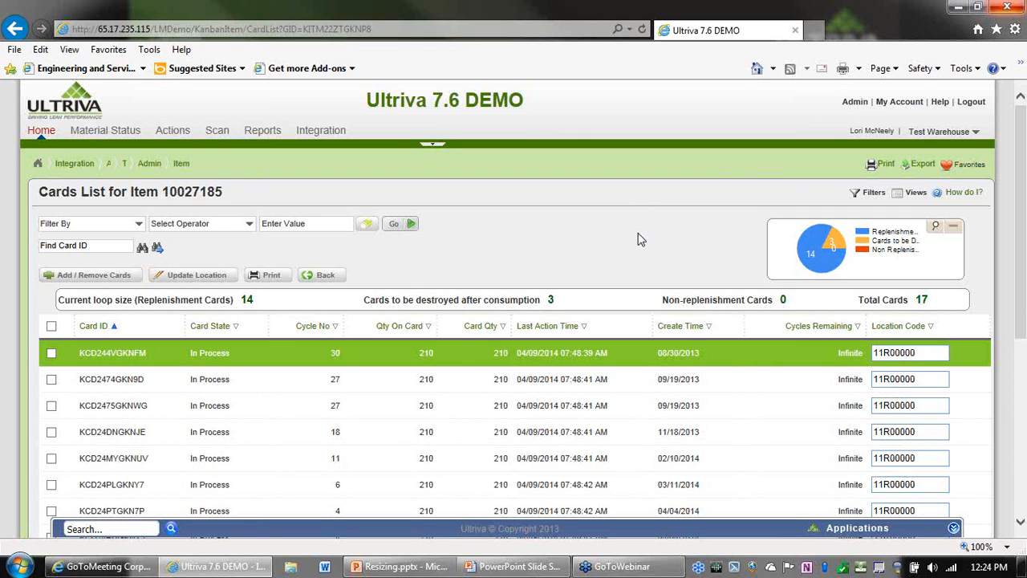
- Open the Item Data Load upload page from the administration tools
left_click(854, 108)
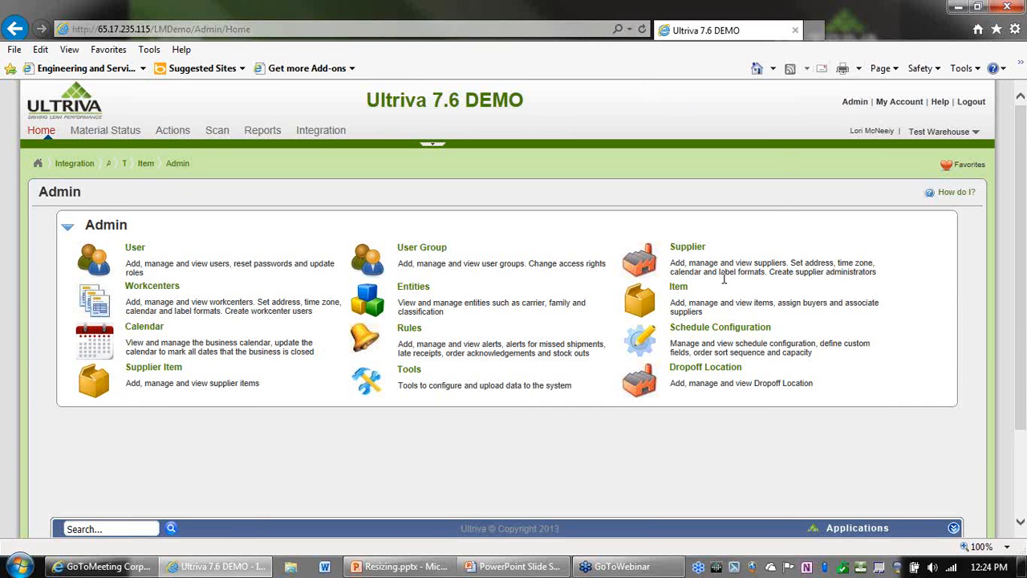
left_click(406, 371)
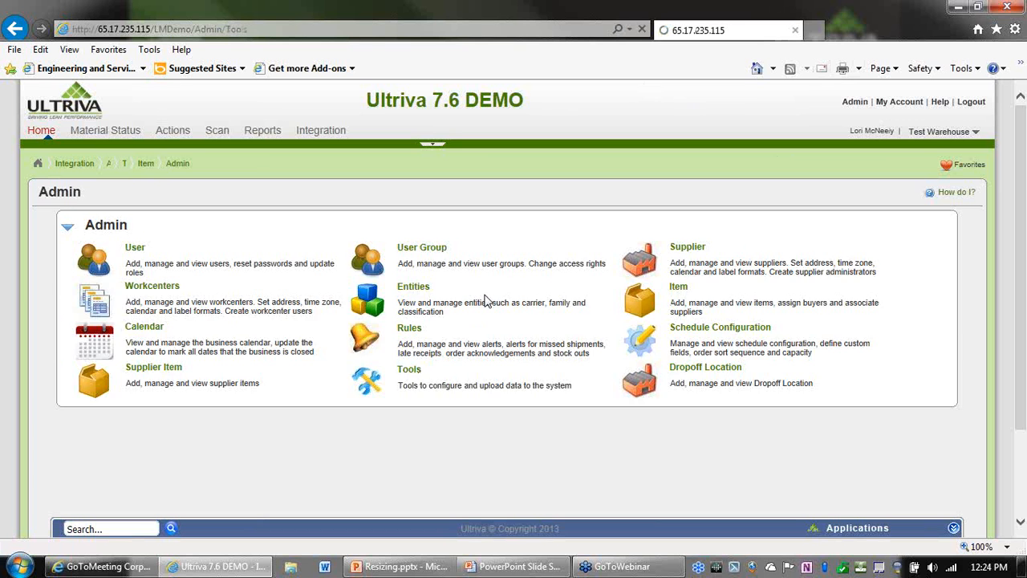
left_click(117, 315)
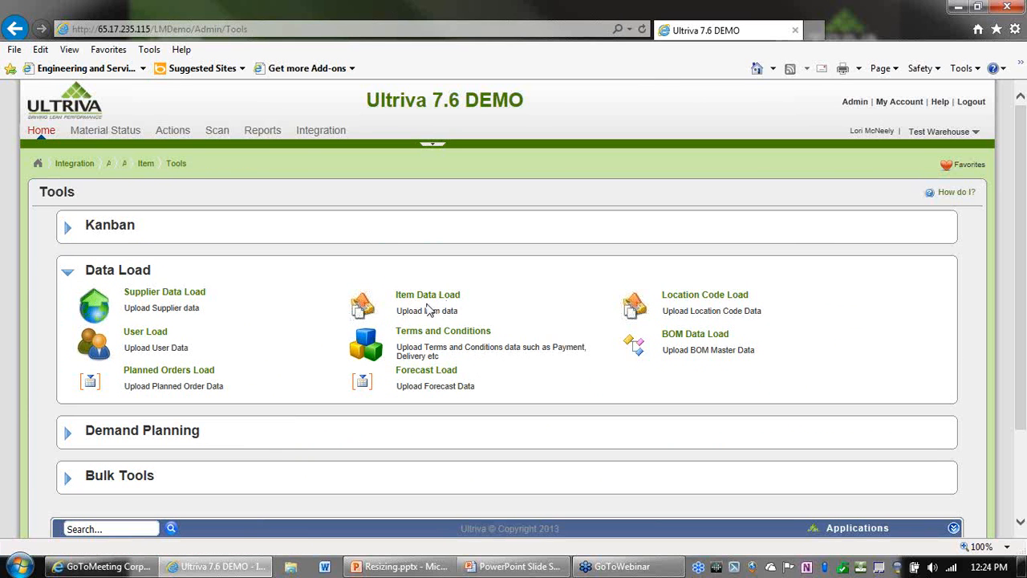
left_click(424, 301)
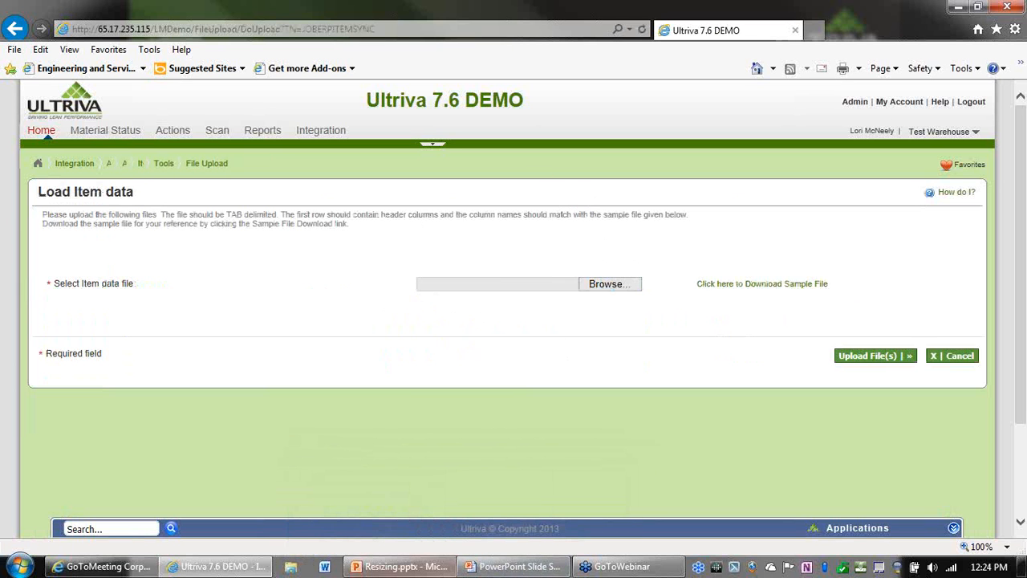
- Switch to the Resizing.pptx PowerPoint slide show and advance to the Item Data Load Sync configuration options slide
mouse_move(511, 571)
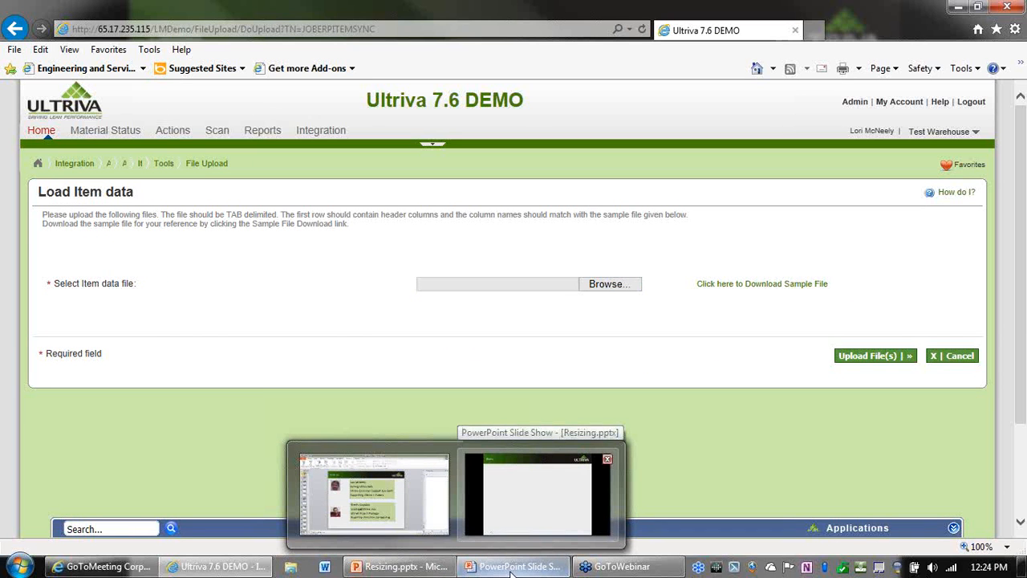
left_click(511, 571)
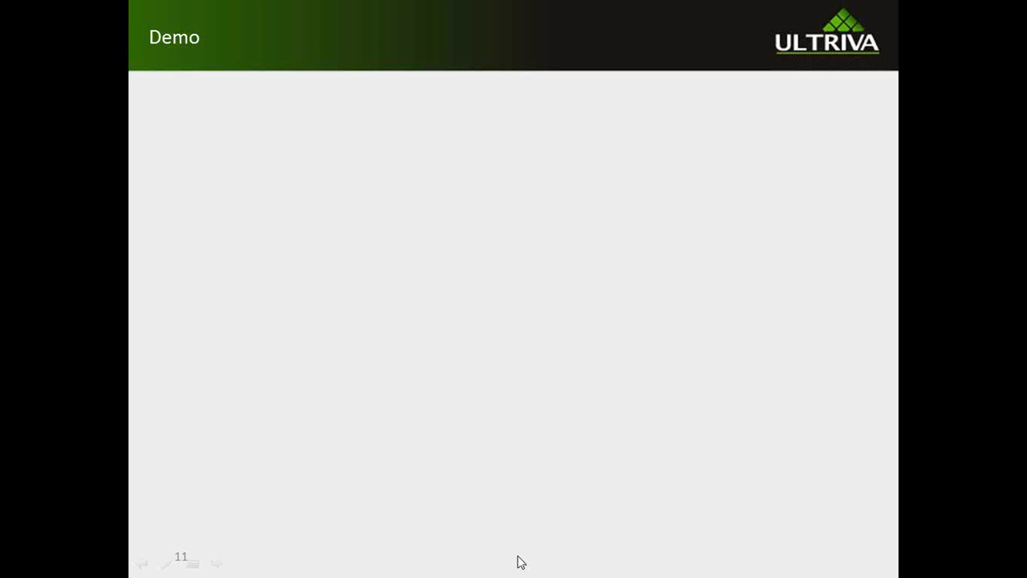
left_click(552, 273)
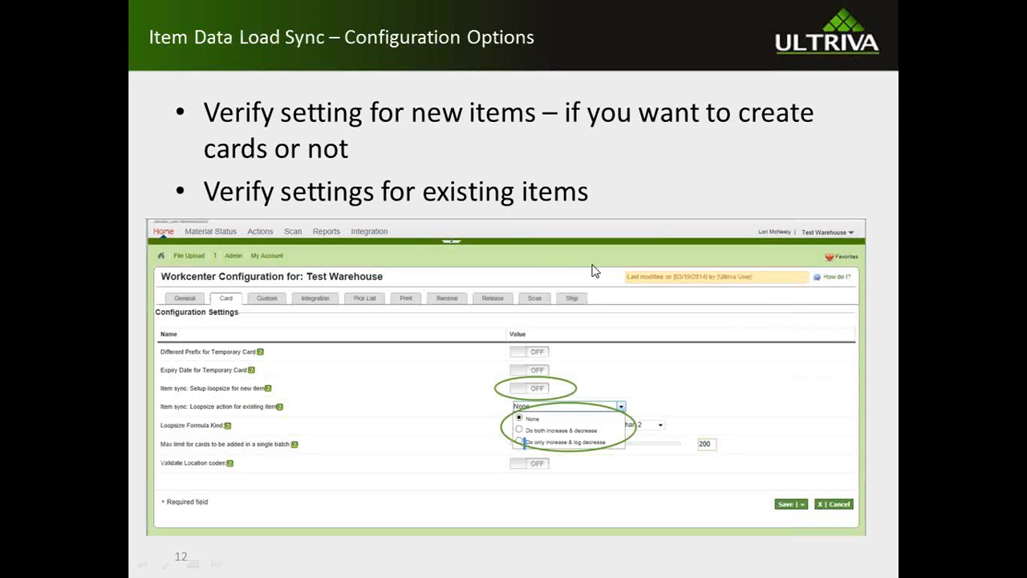
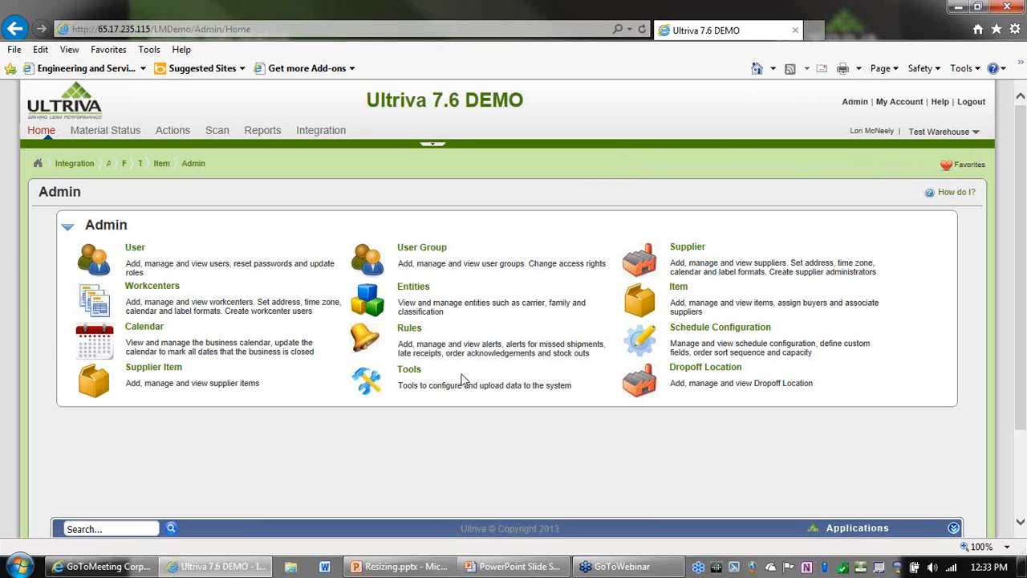
- Open the Item Data Load page from the administration tools and review its file upload instructions
left_click(404, 374)
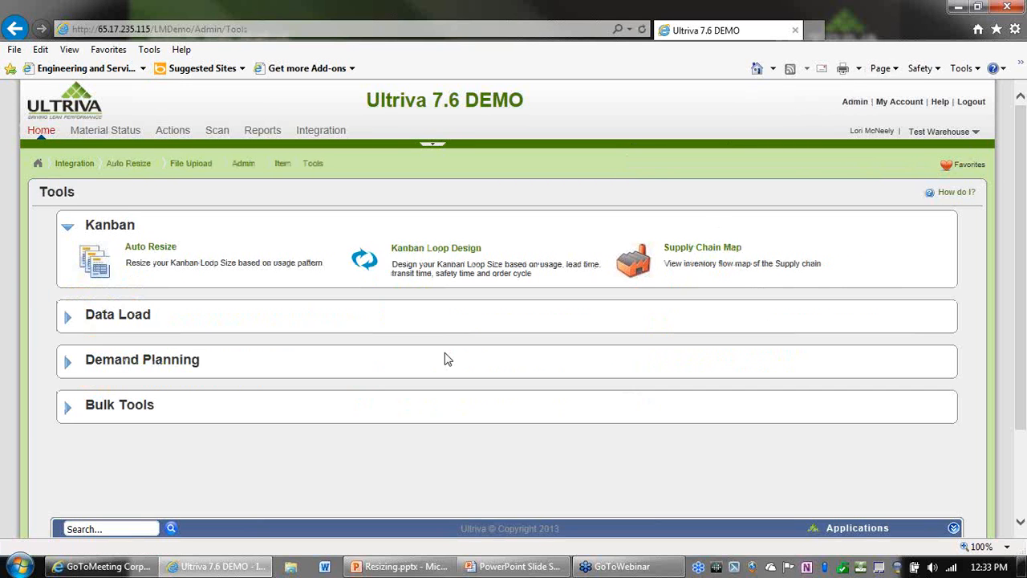
left_click(109, 321)
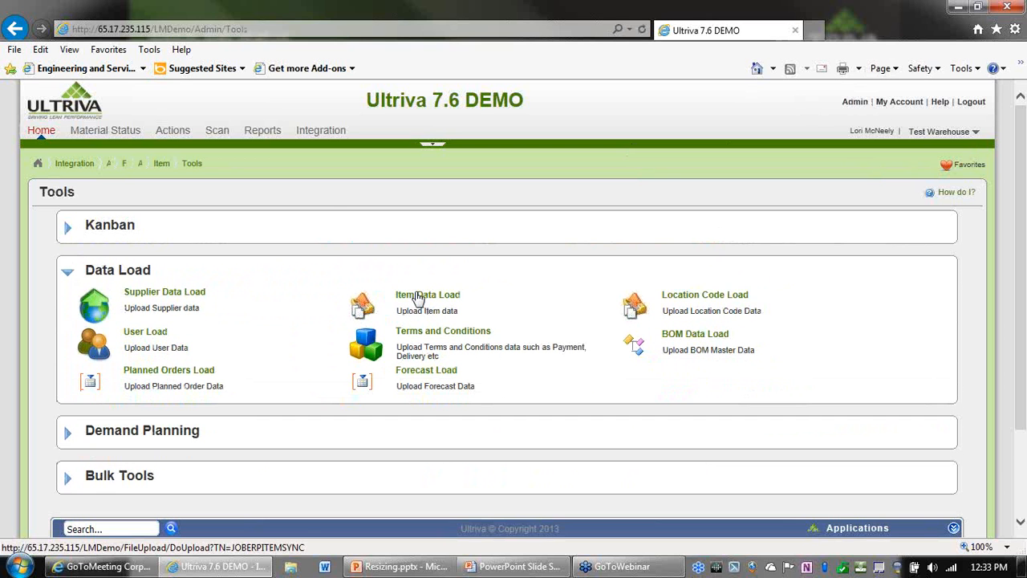
left_click(418, 297)
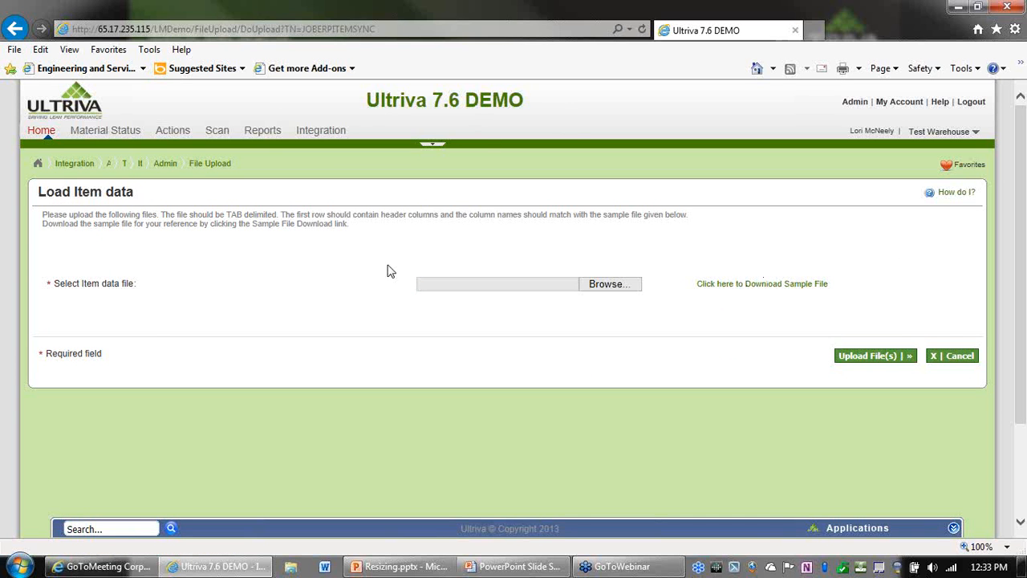
left_click_drag(358, 227, 56, 202)
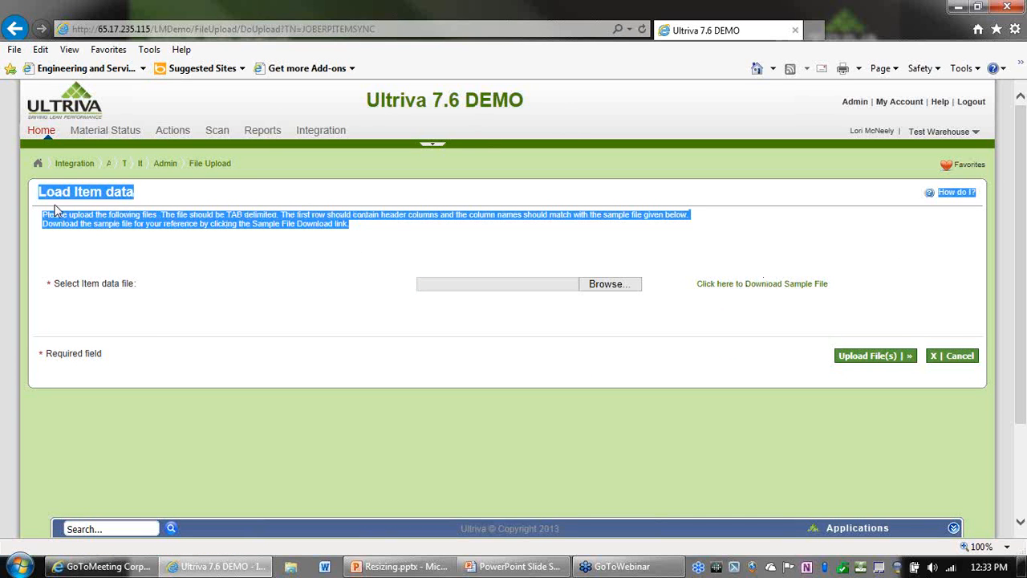
left_click(782, 237)
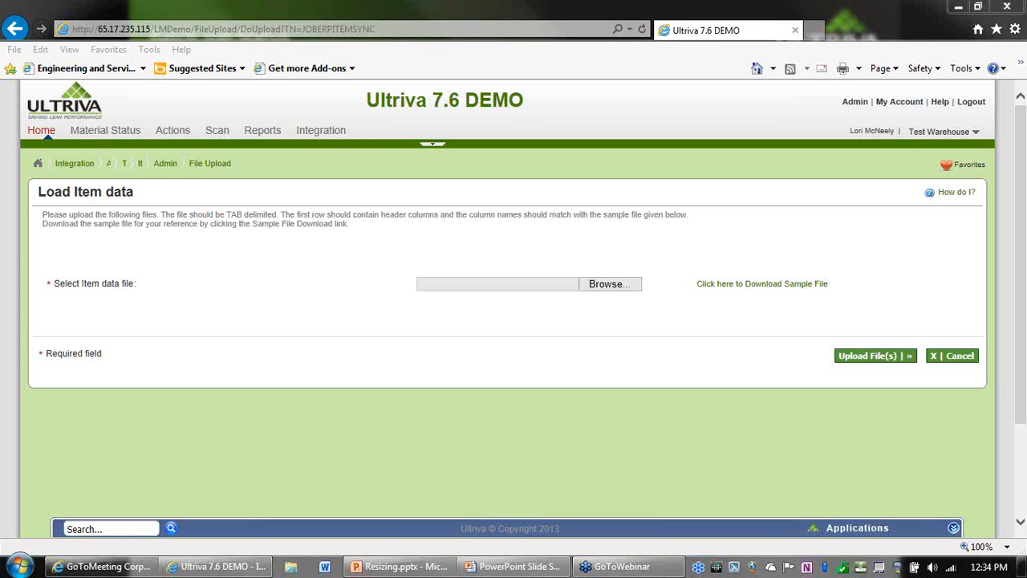
left_click(979, 7)
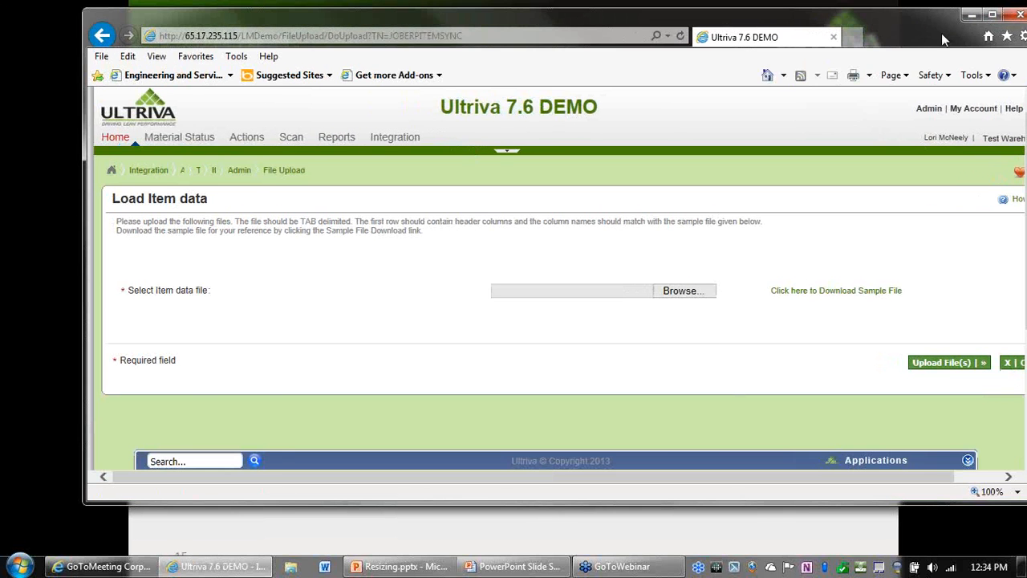
left_click_drag(930, 35, 851, 1)
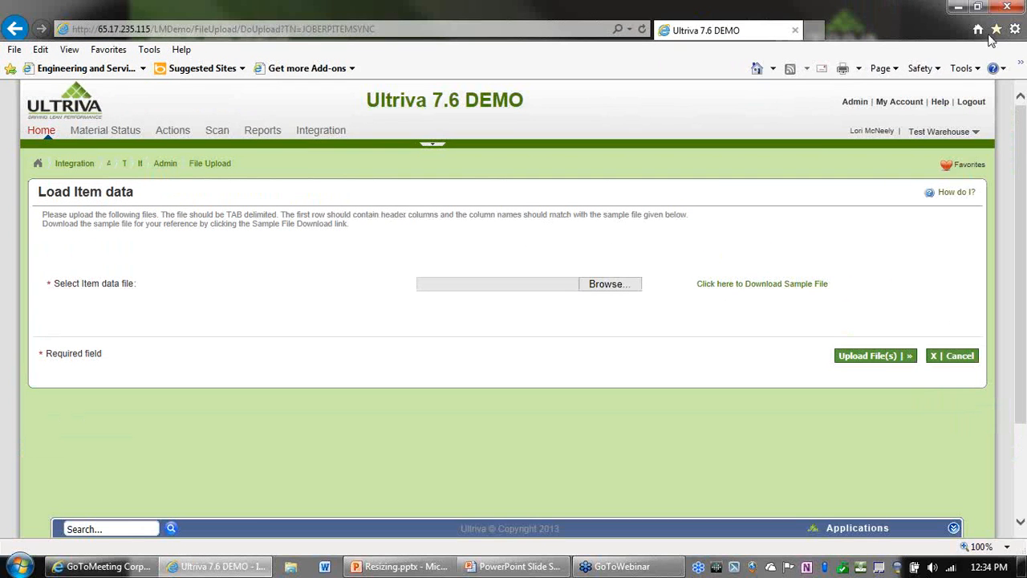
- Open the Auto Resizing Wizard from the administration tools and turn off Release Newly Added Cards To Supplier
left_click(854, 102)
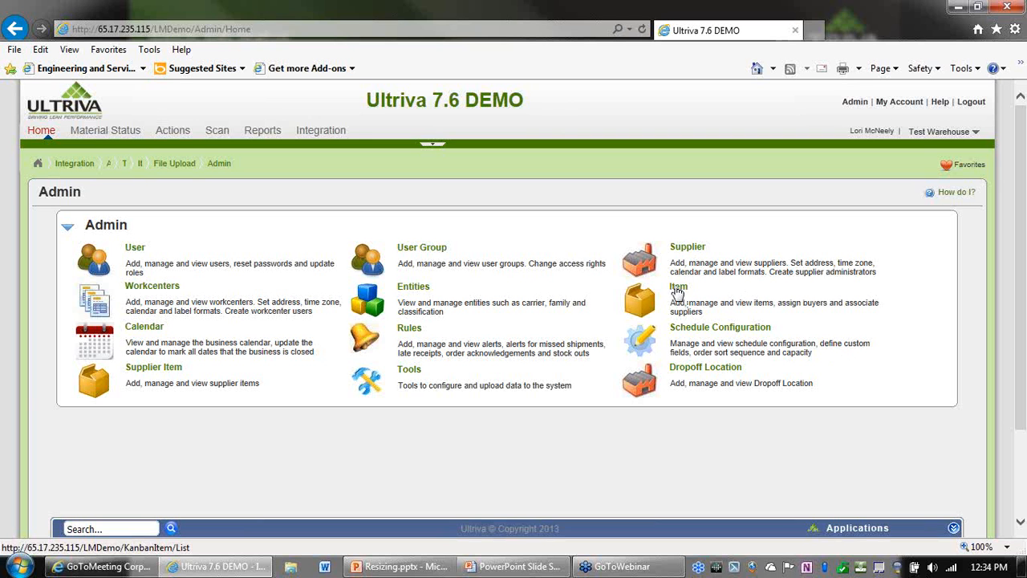
left_click(418, 377)
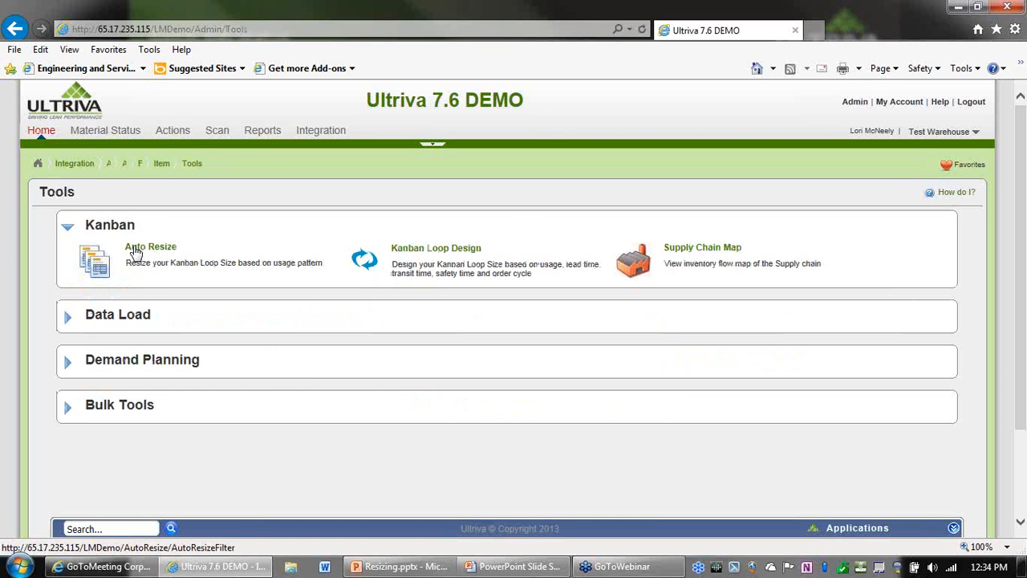
left_click(134, 253)
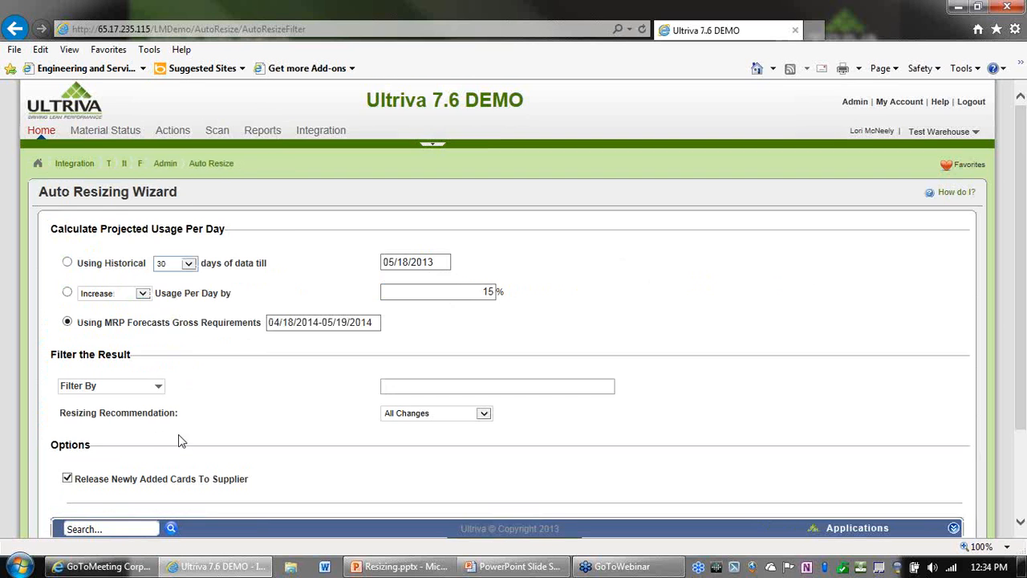
scroll(179, 440, "down", 1)
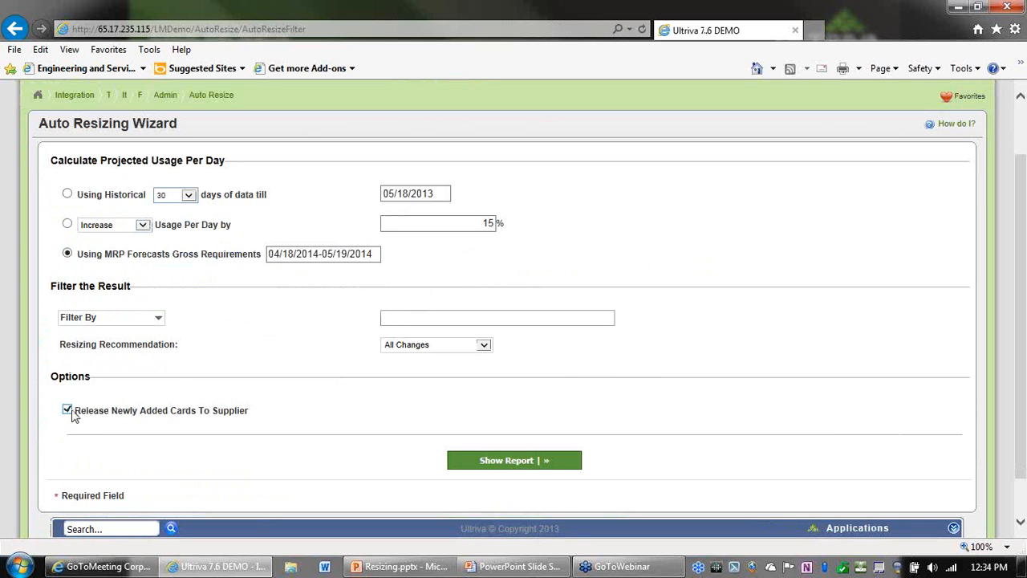
left_click(68, 411)
scroll(642, 281, "up", 1)
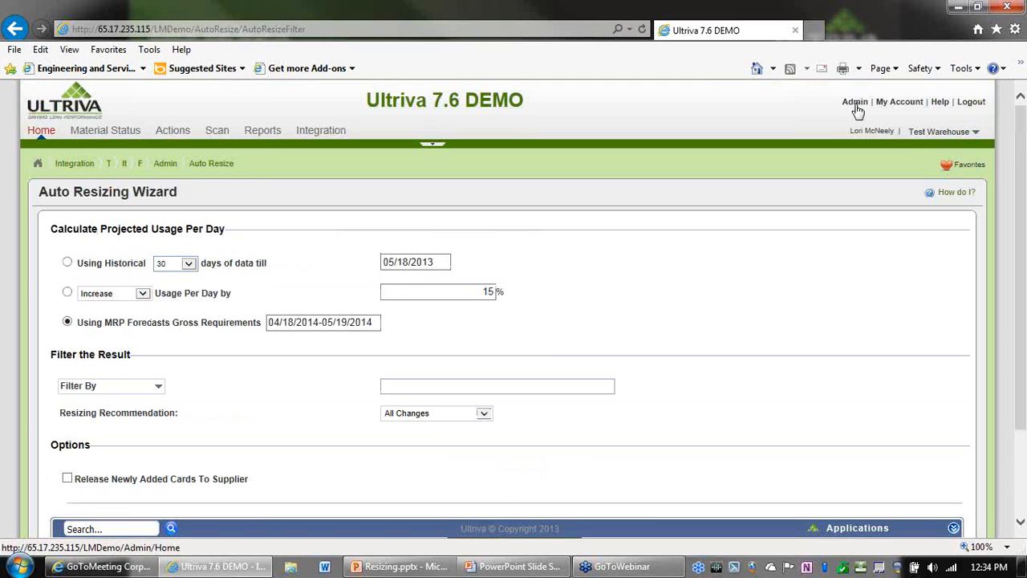
- Go to the items list, open item 10027185 for editing, and return to the list without saving
left_click(855, 102)
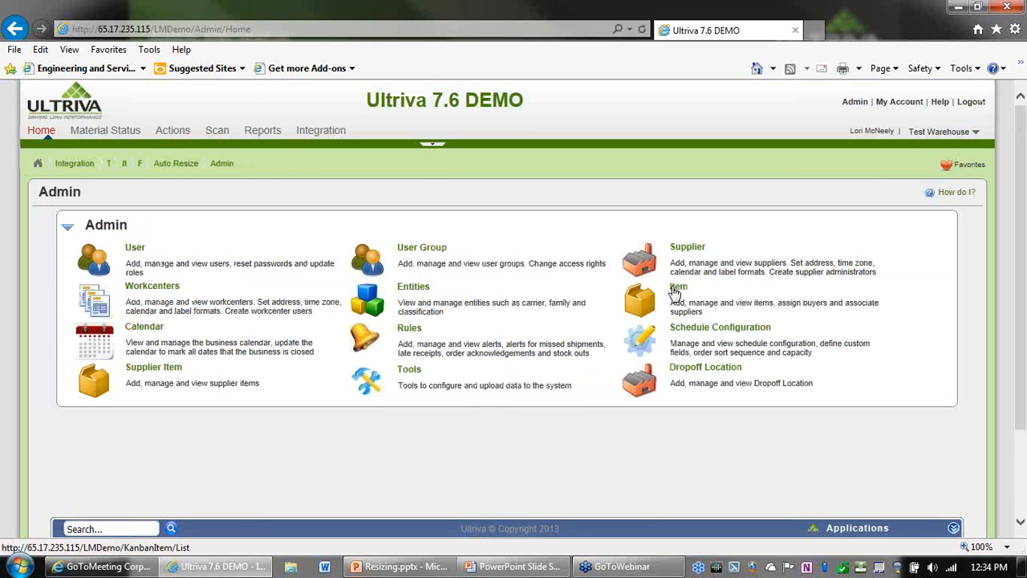
left_click(671, 288)
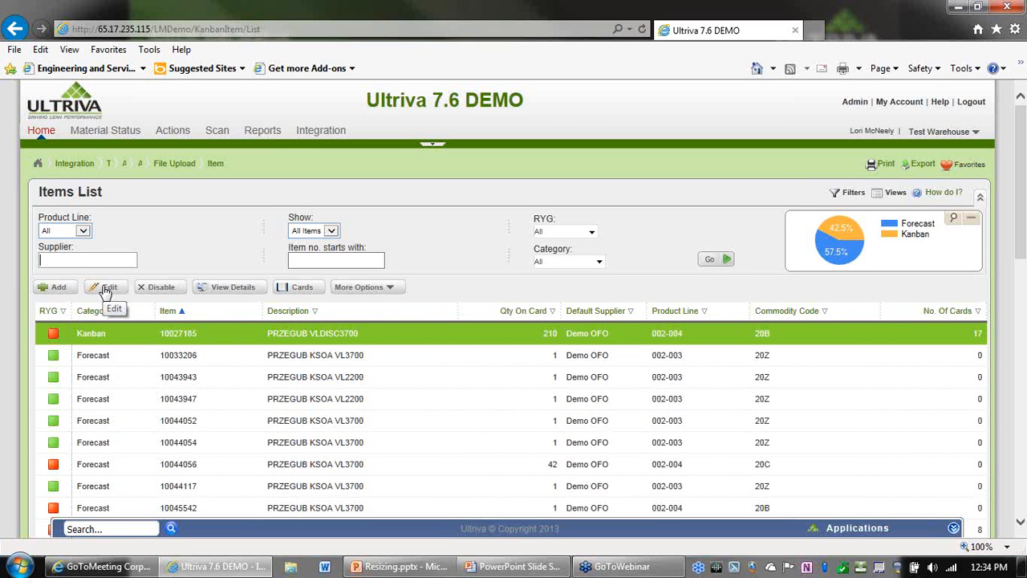
left_click(106, 288)
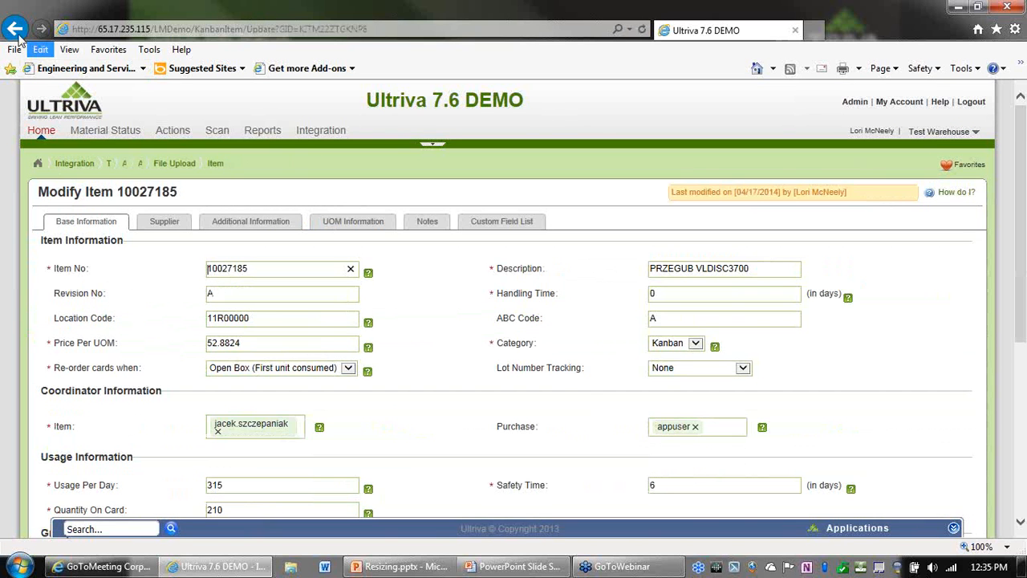
left_click(15, 28)
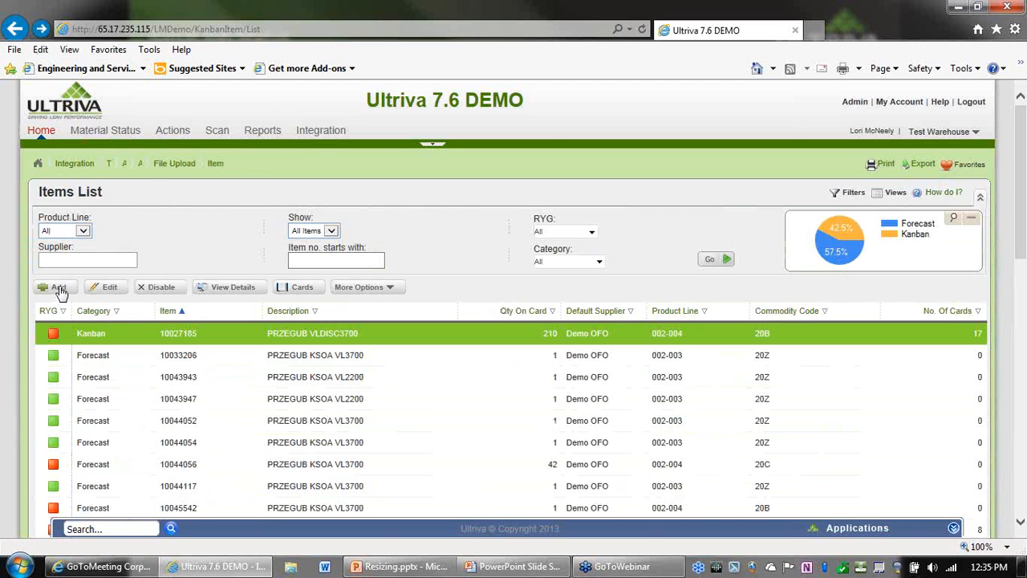
- Start a new item with item number 10027185, description 77777 and price per UOM 4
left_click(61, 289)
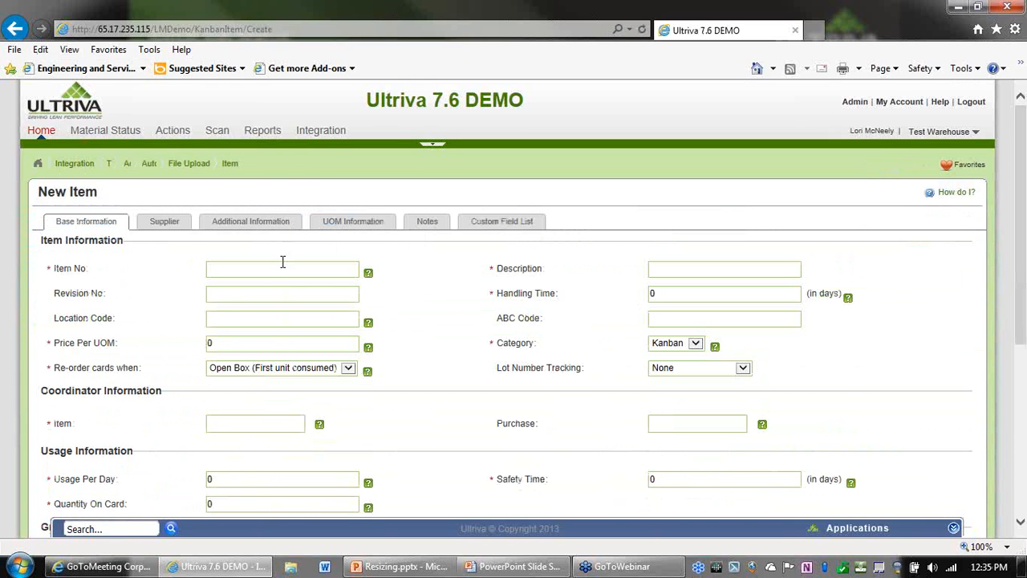
type("1")
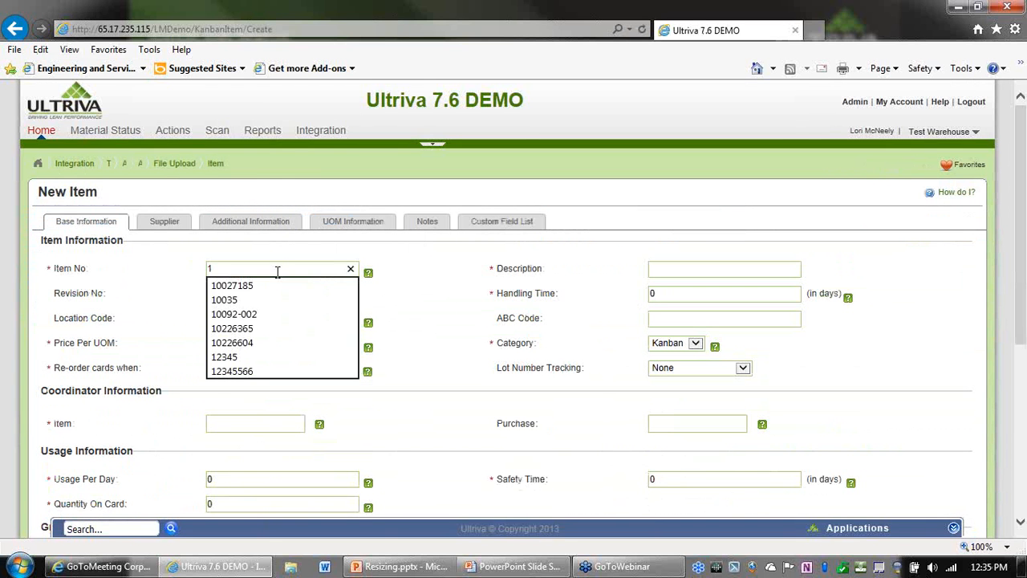
key("Down")
key("Return")
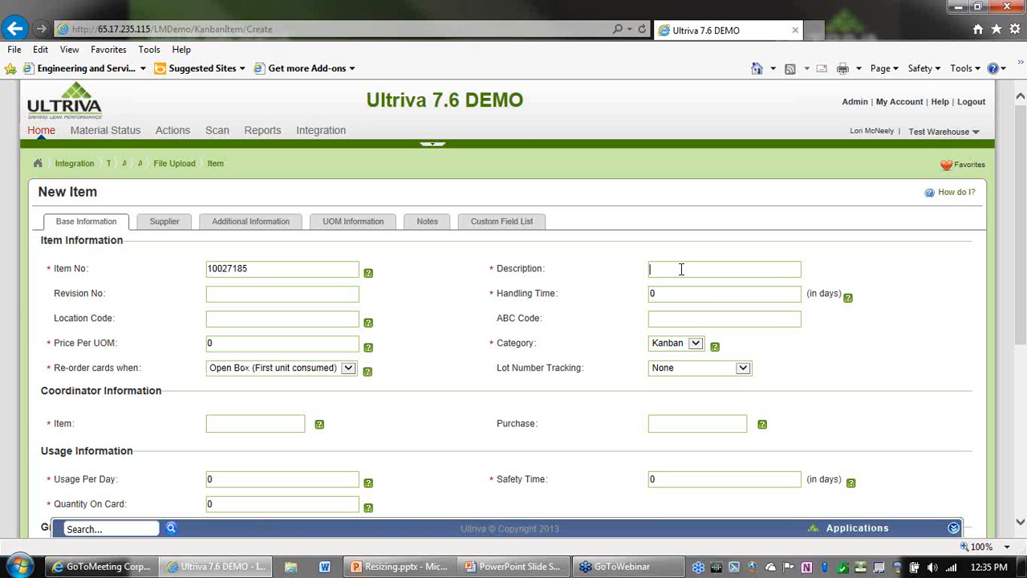
left_click(682, 268)
type("77777")
left_click_drag(237, 343, 184, 341)
type("4")
left_click(592, 383)
- Assign the suggested user whose name starts with l as the new item's item coordinator
scroll(267, 280, "down", 3)
left_click(249, 282)
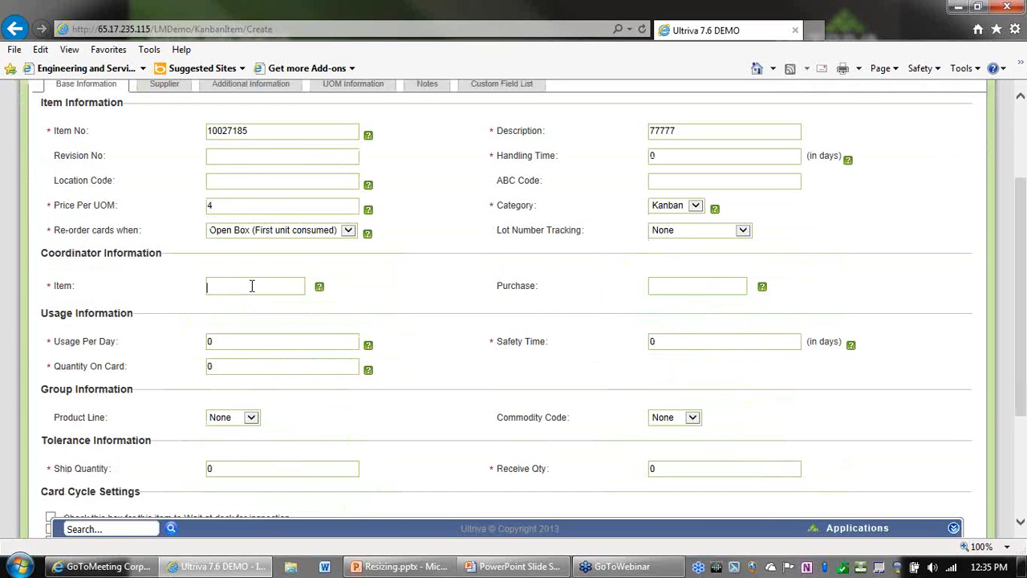
type("l")
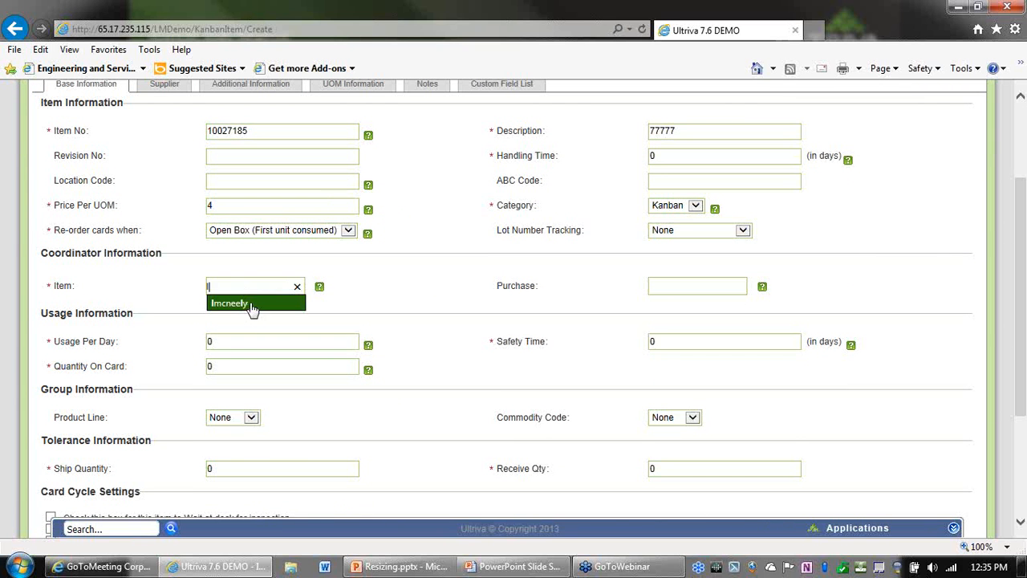
left_click(250, 308)
- Set the new item's usage per day to 5 and its safety time to 5 days
left_click_drag(259, 340, 190, 338)
key("BackSpace")
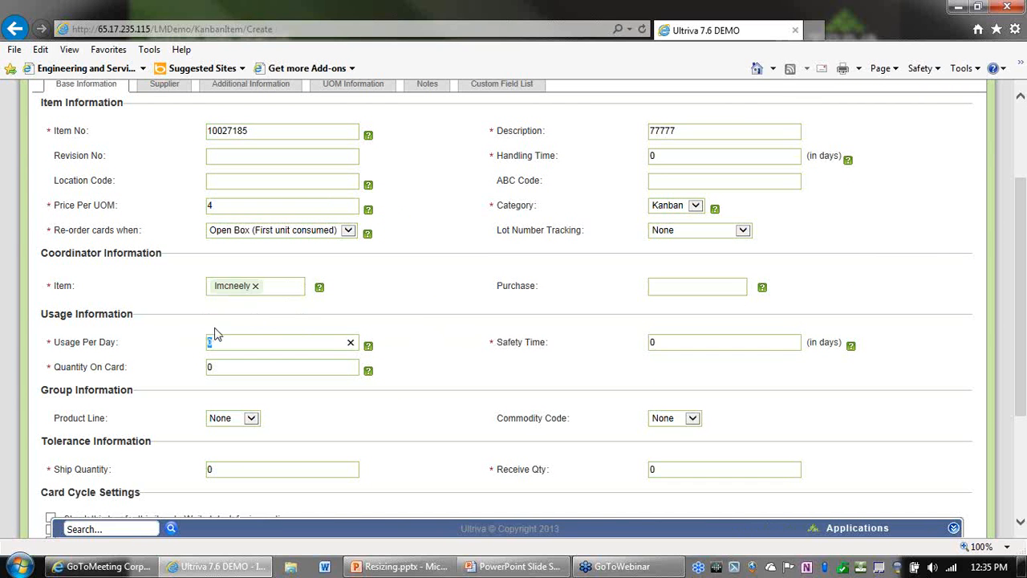
type("5")
left_click_drag(682, 342, 626, 343)
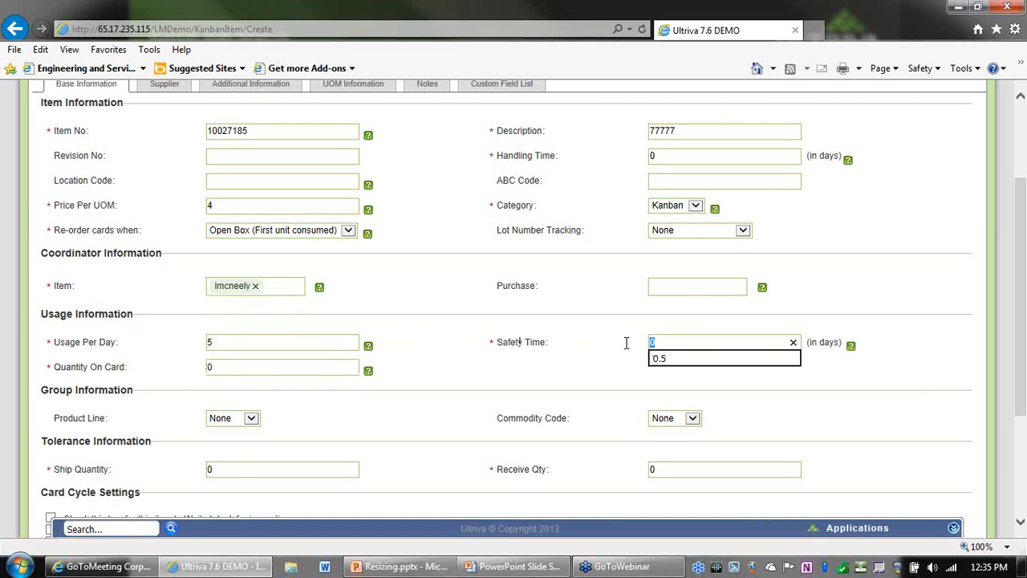
type("5")
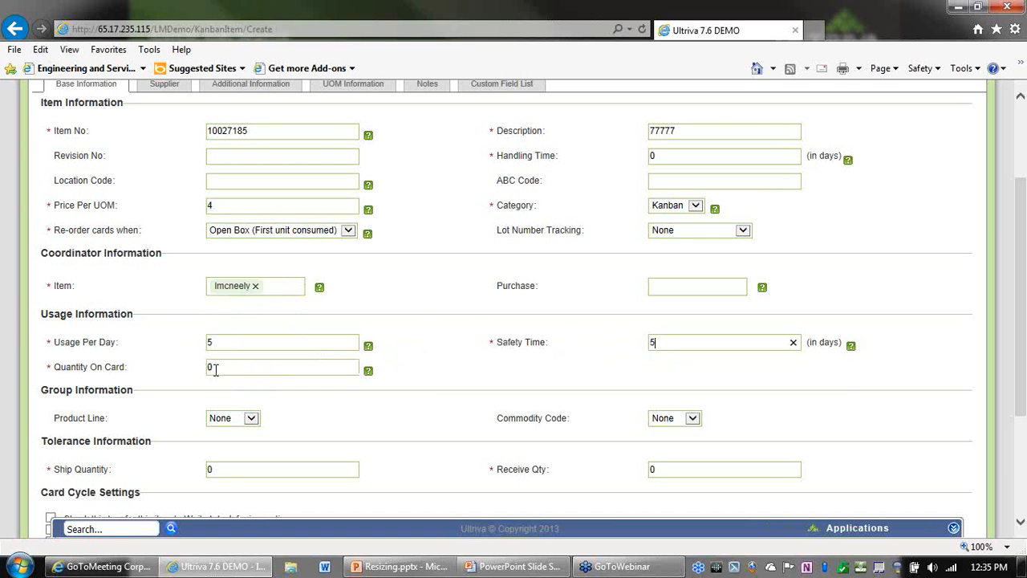
- Set the new item's quantity on card to 10 and try to save the item
left_click_drag(213, 368, 201, 377)
type("10")
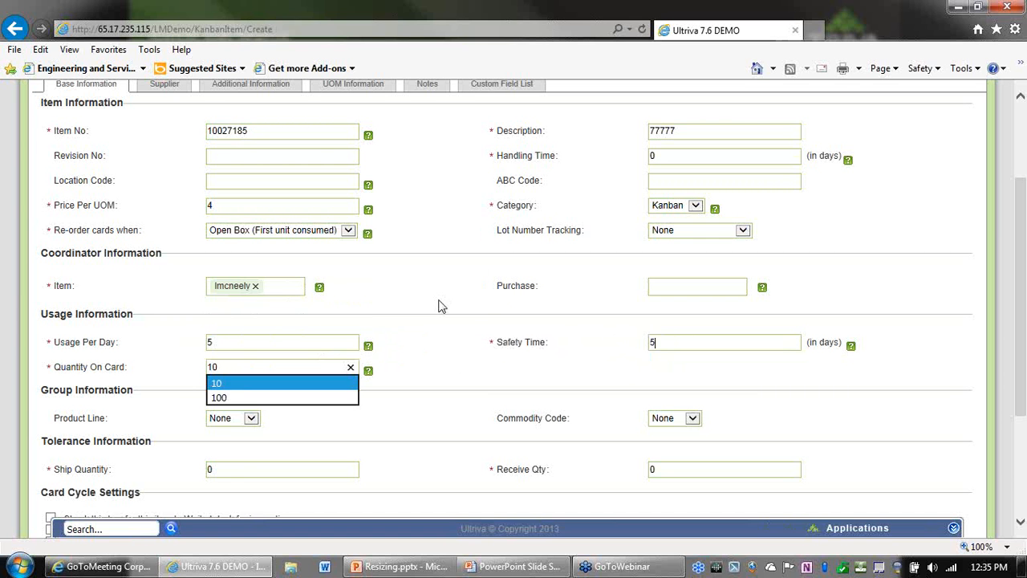
left_click(472, 363)
scroll(409, 398, "down", 3)
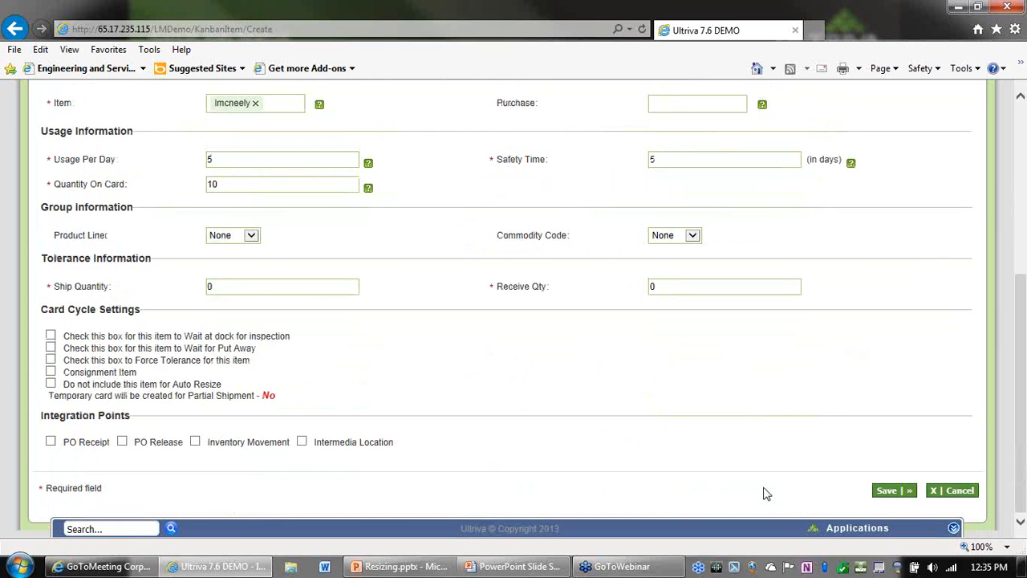
left_click(891, 489)
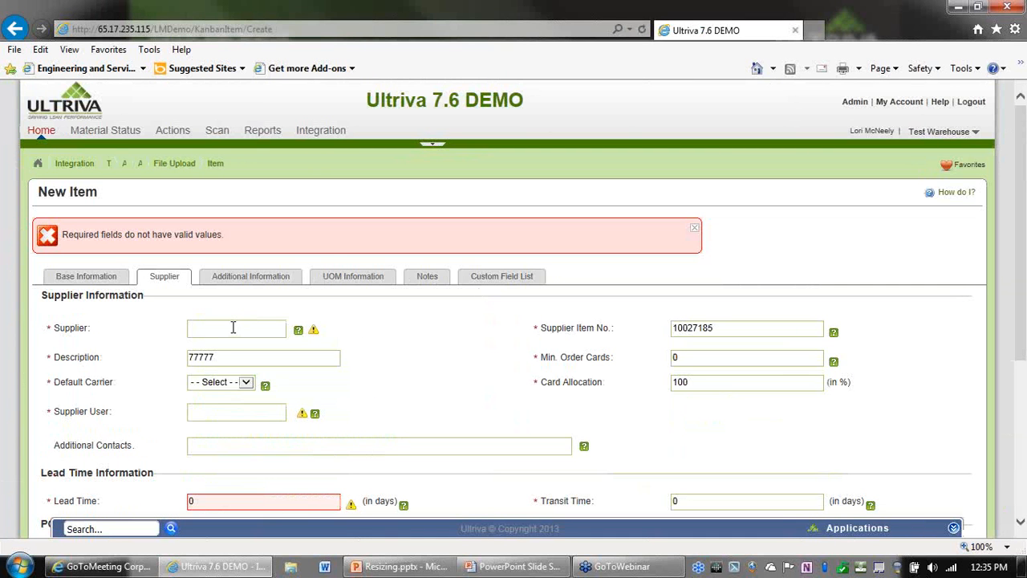
- Assign Demo KAI as the item's supplier and the suggested user whose name starts with l as supplier user
left_click(233, 327)
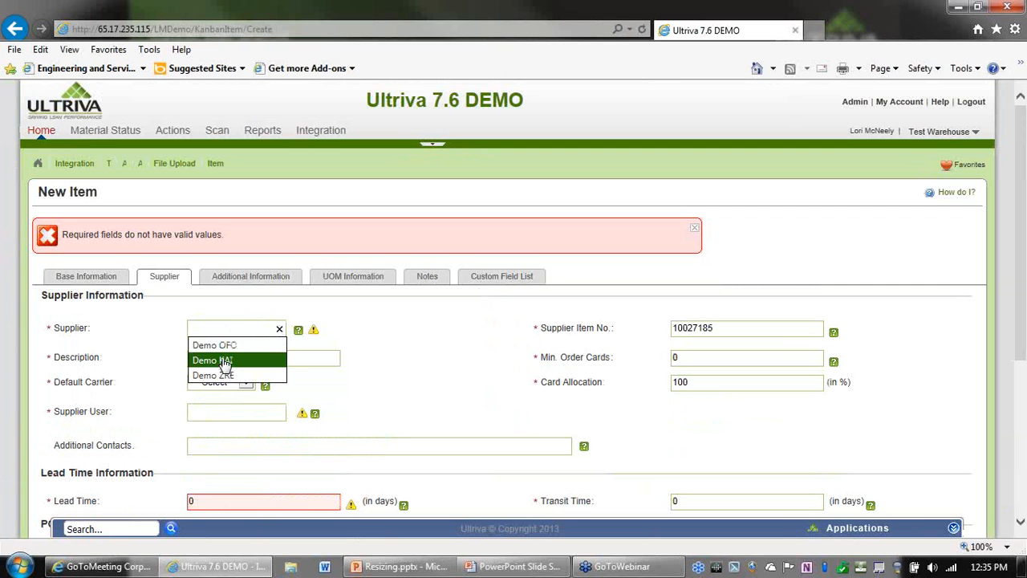
left_click(225, 361)
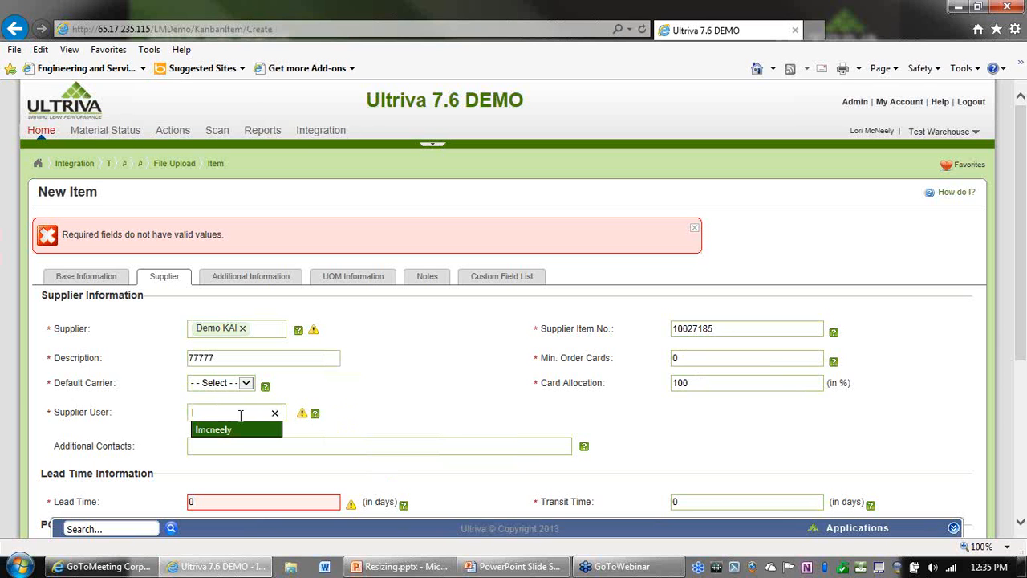
left_click(230, 441)
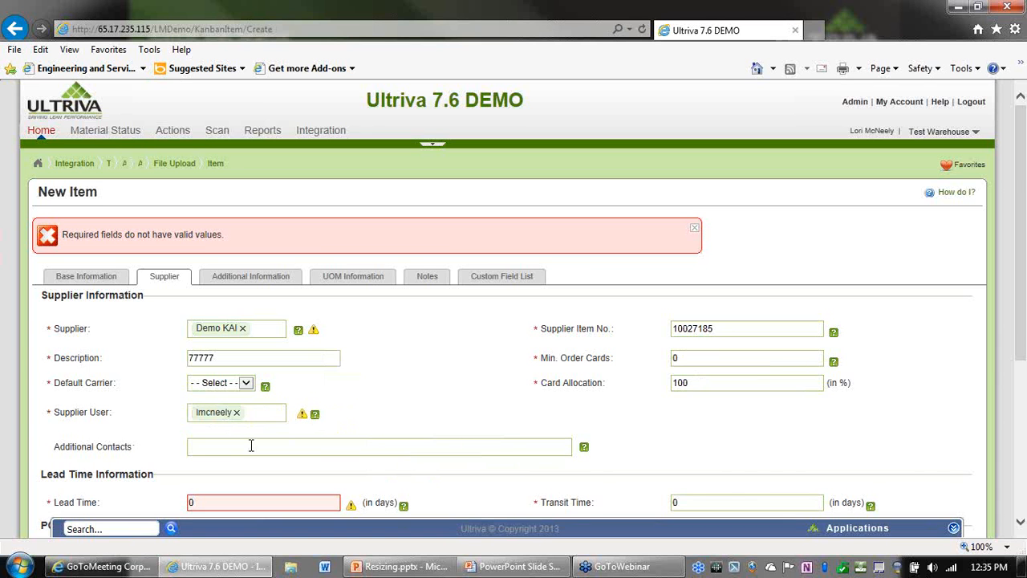
- Set the supplier lead time and transit time to 2 days each and try to save the item
scroll(251, 445, "down", 2)
left_click_drag(223, 365, 172, 362)
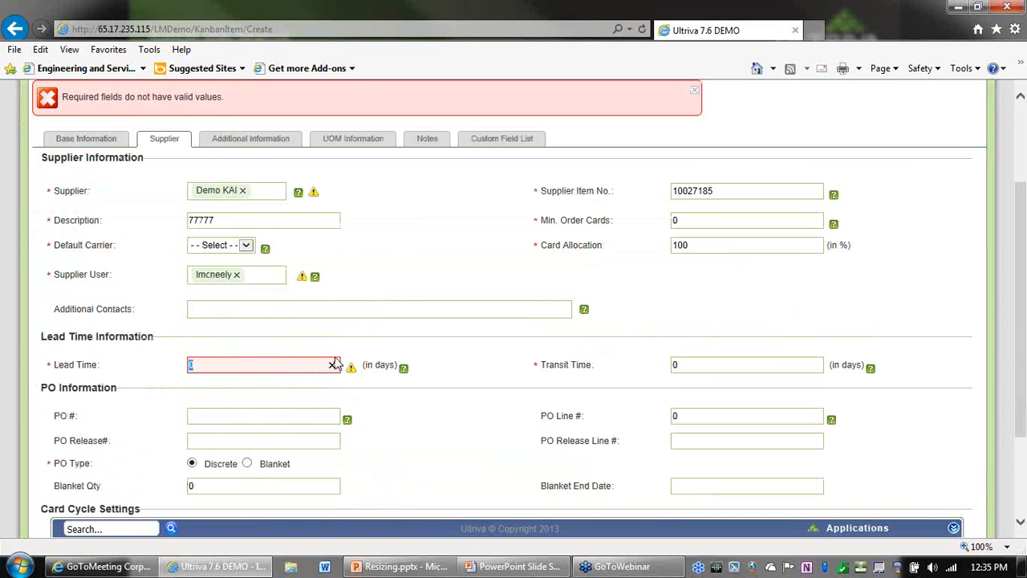
type("2")
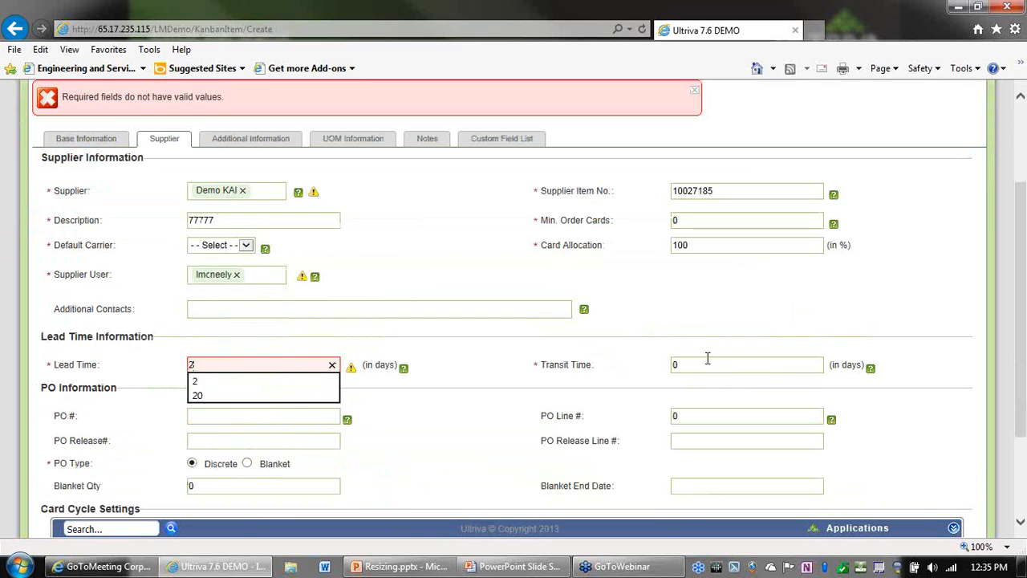
left_click_drag(706, 361, 649, 360)
type("2")
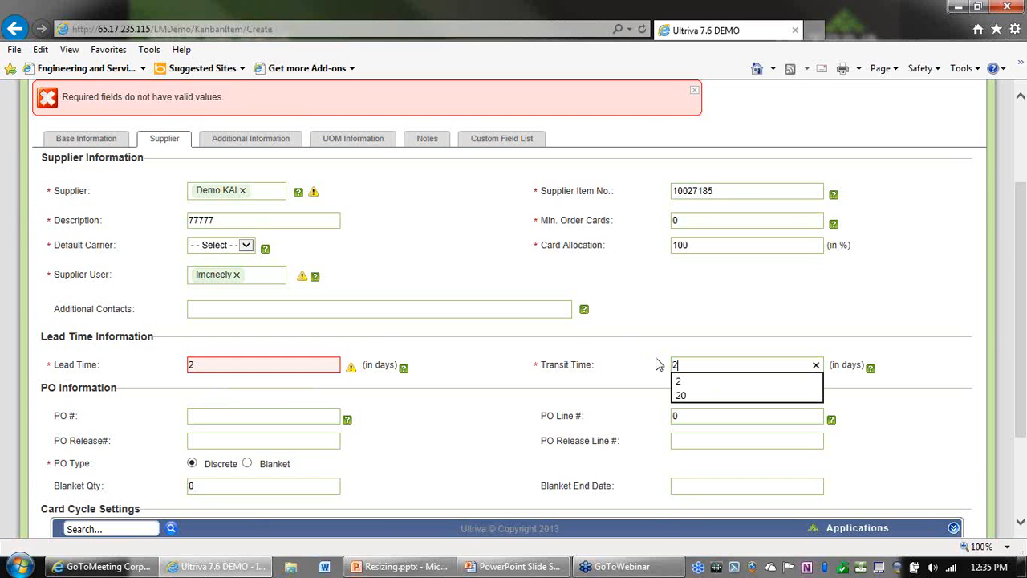
left_click(714, 303)
scroll(652, 423, "down", 2)
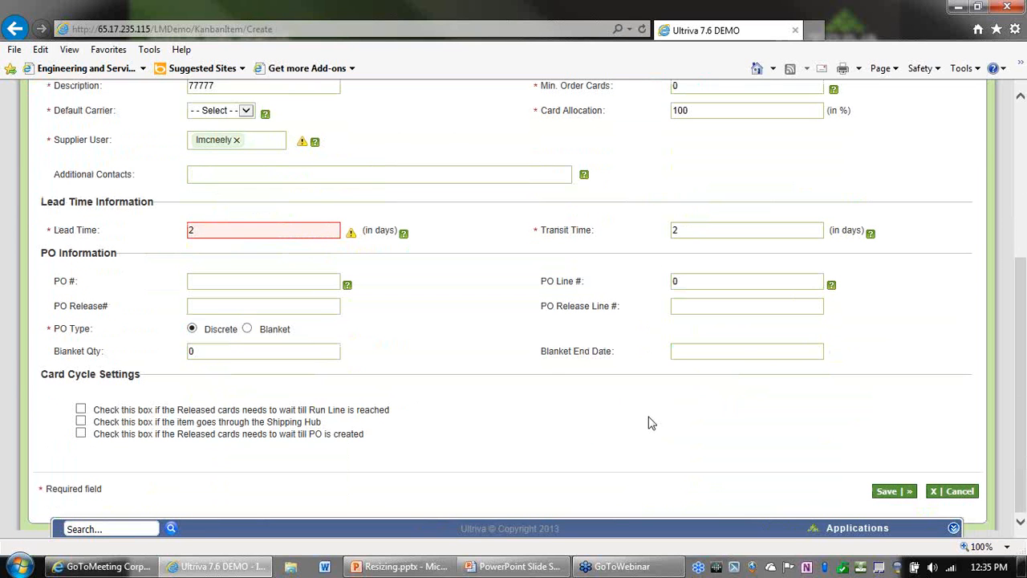
left_click(891, 491)
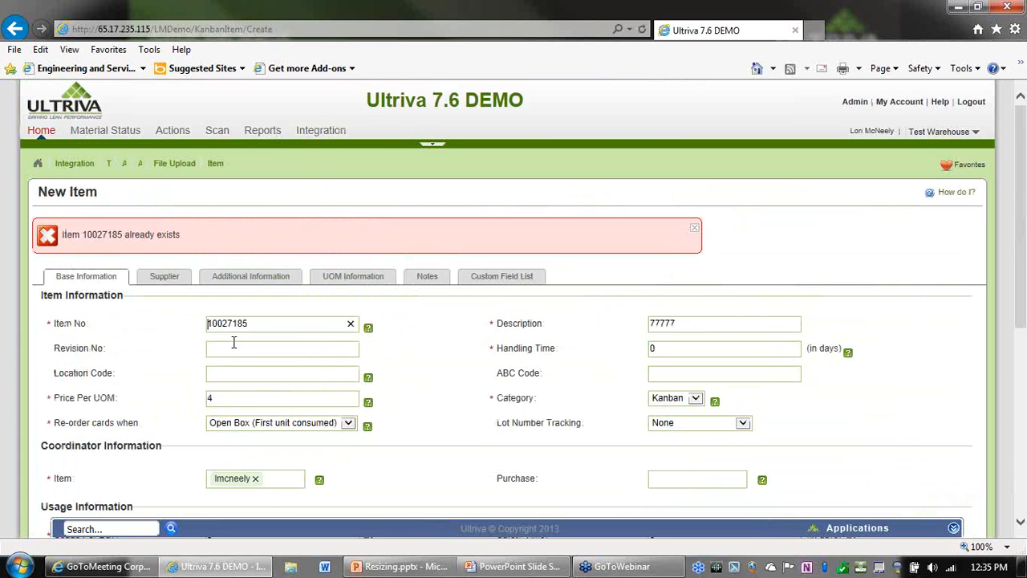
scroll(276, 376, "down", 1)
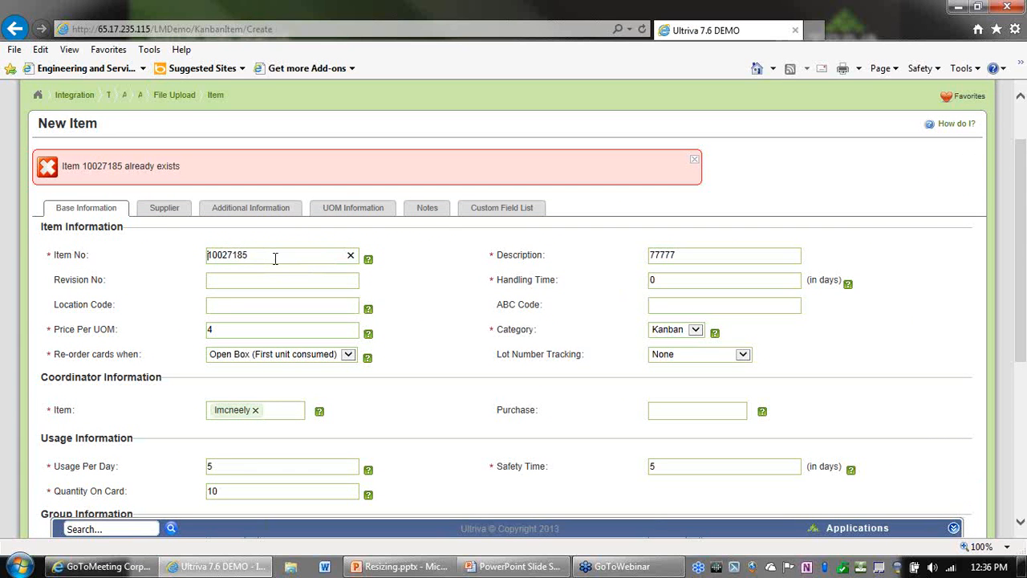
type("5555")
left_click_drag(506, 351, 506, 341)
scroll(567, 378, "down", 5)
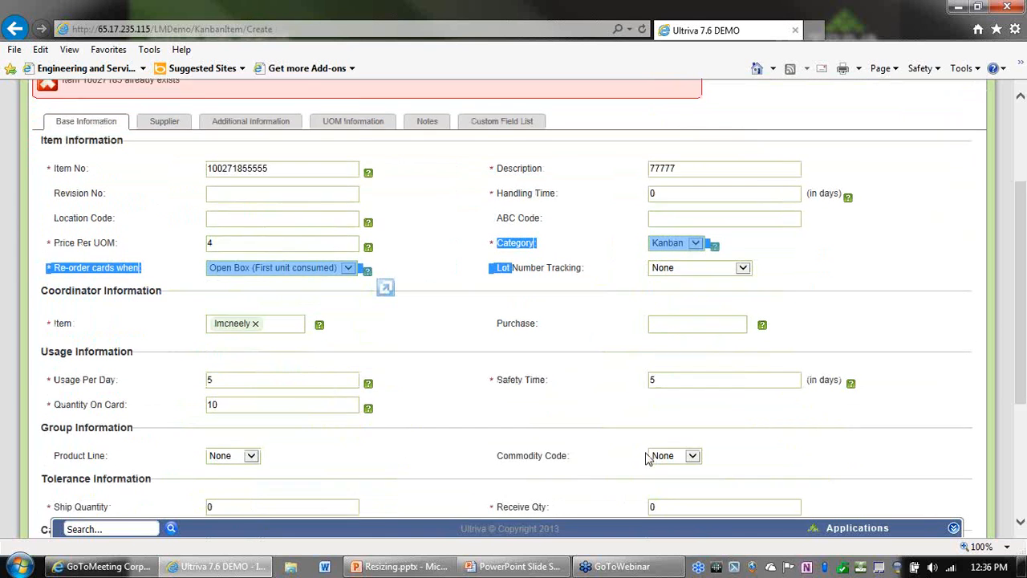
left_click(887, 491)
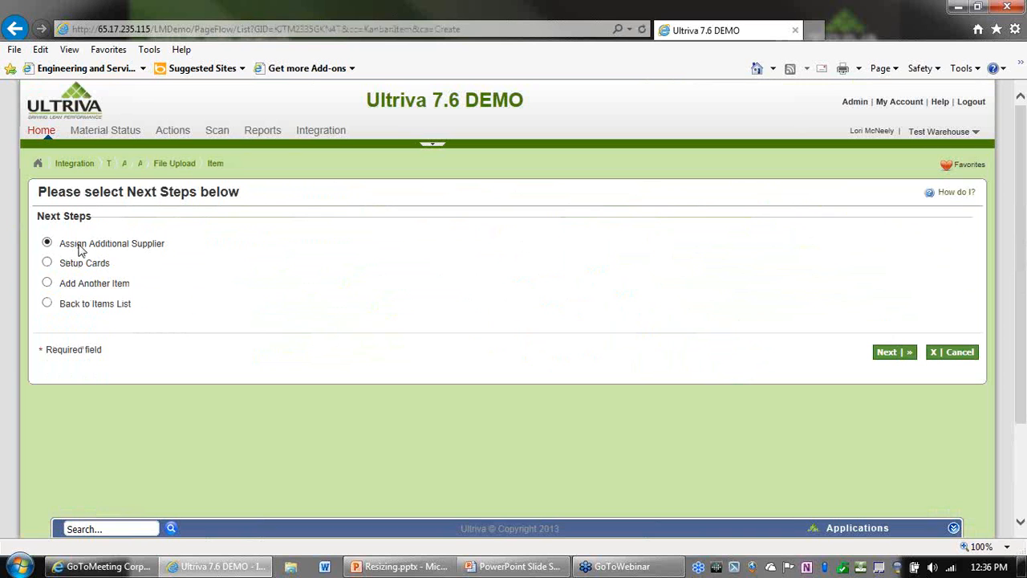
- Start card setup for the new item with 25 units on hand and 100 on order, and review the recommended loop size adjustments
left_click(47, 262)
left_click(898, 358)
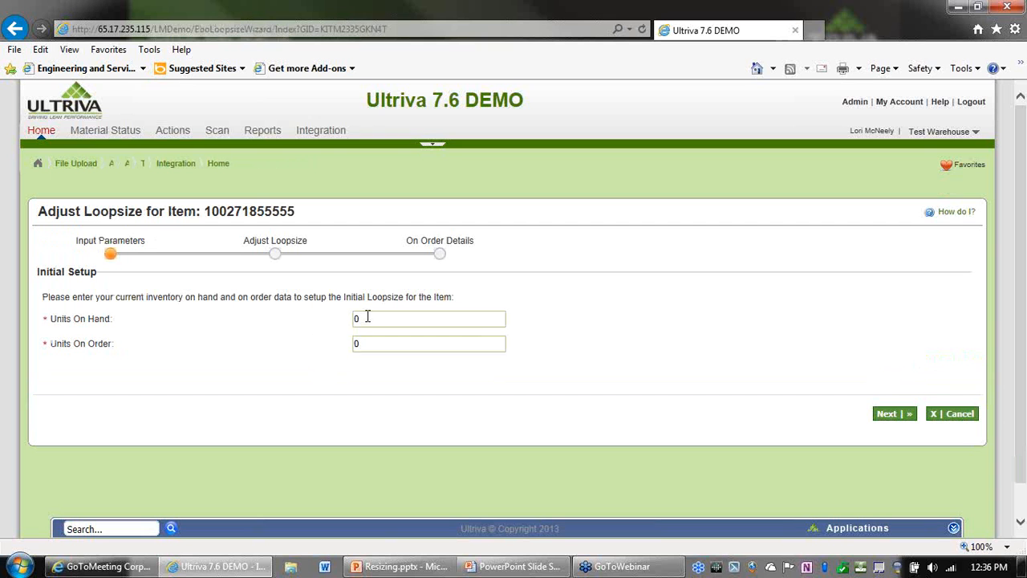
left_click(363, 318)
left_click_drag(363, 317, 337, 324)
left_click(376, 334)
left_click(364, 319)
type("25")
left_click(362, 343)
type("100")
left_click(891, 415)
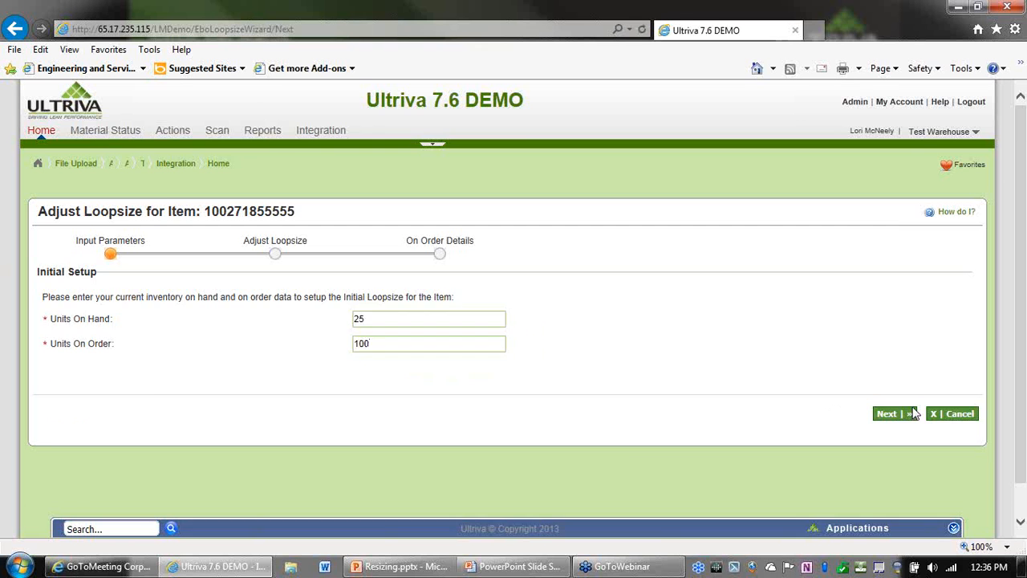
scroll(373, 291, "down", 3)
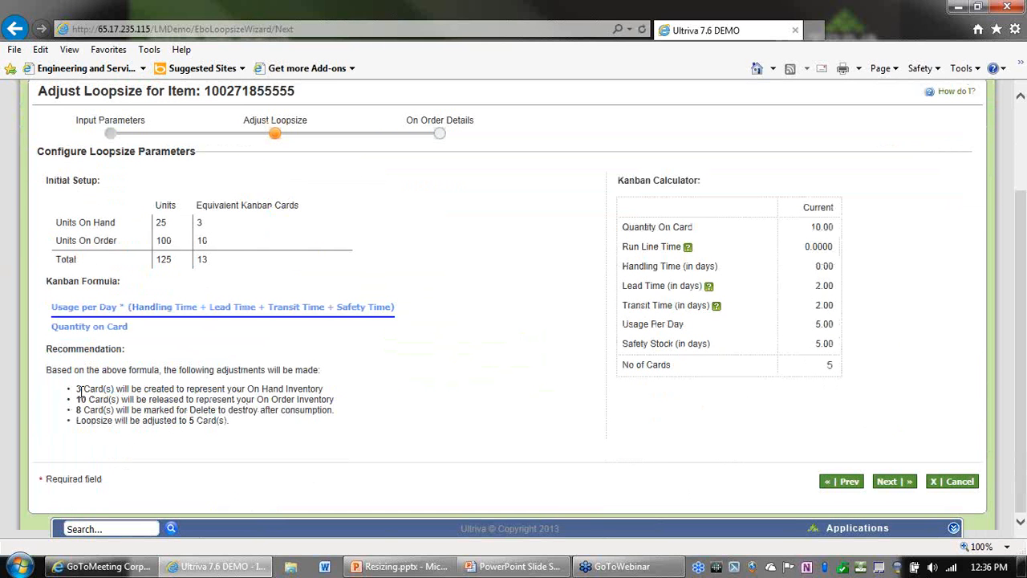
left_click_drag(78, 390, 255, 423)
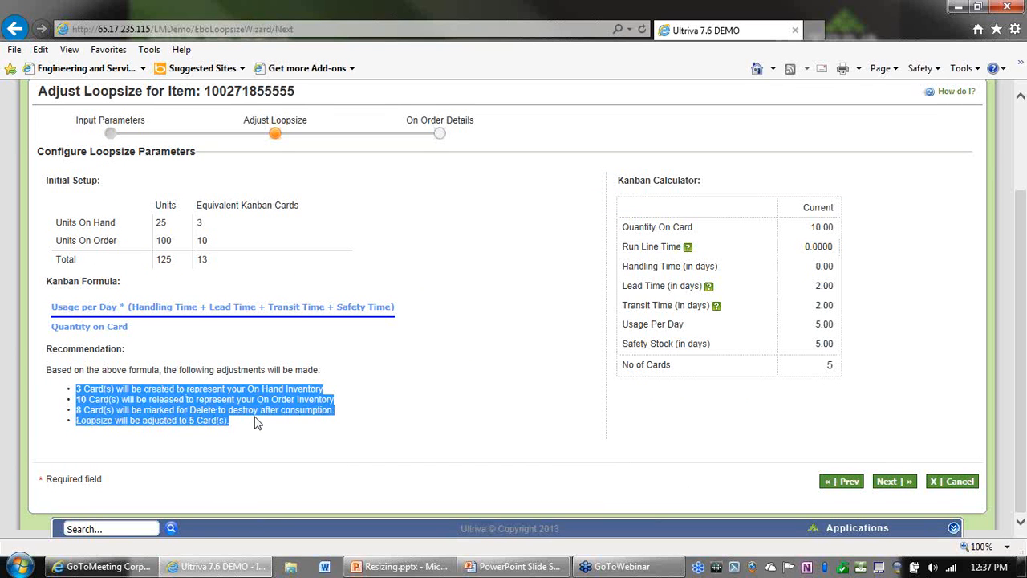
left_click(411, 403)
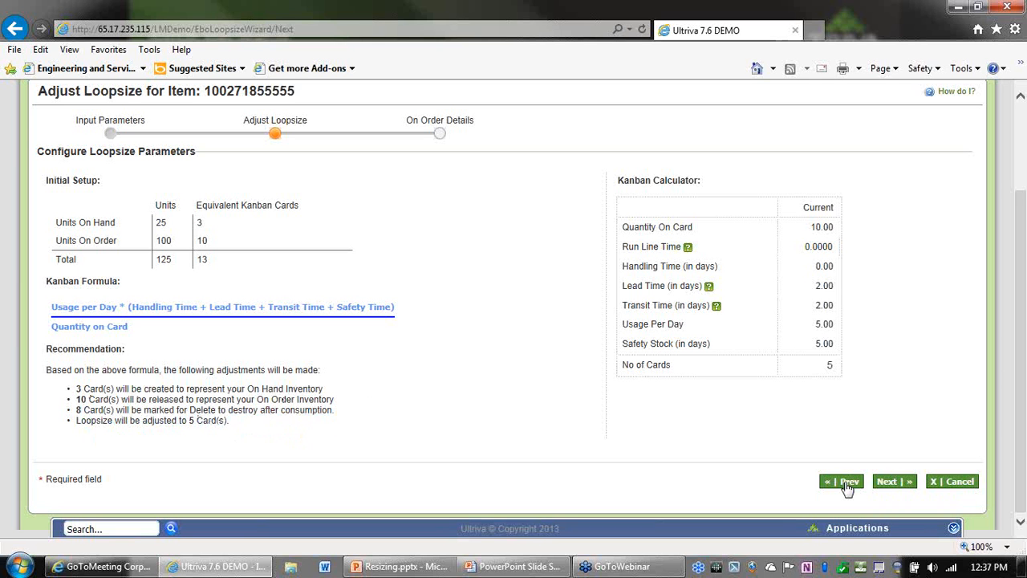
- Recalculate the loop size with 125 units on hand and 0 on order, and cancel the setup back to the items list
left_click(847, 484)
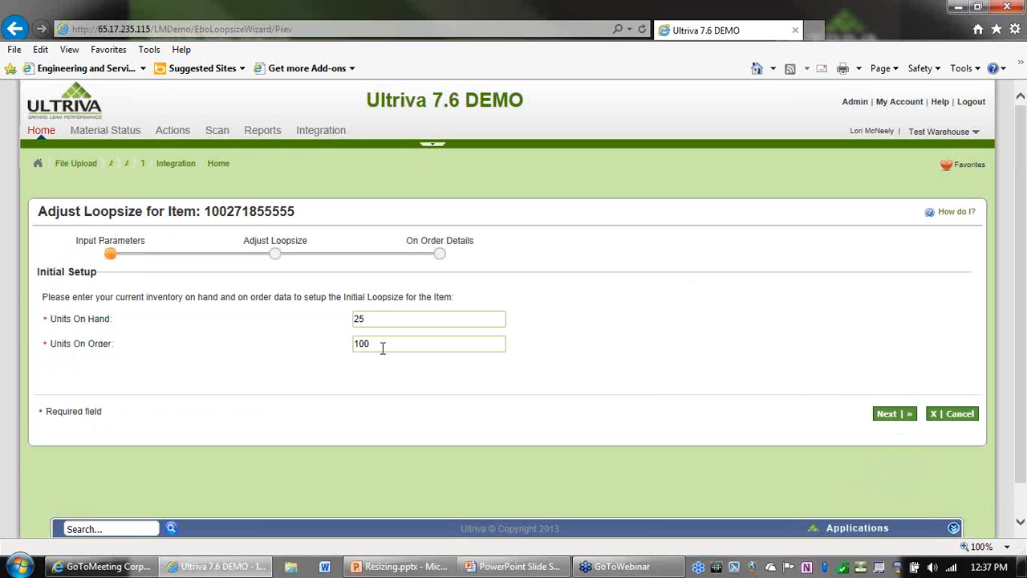
left_click_drag(383, 347, 337, 349)
key("BackSpace")
left_click_drag(385, 320, 351, 319)
type("12")
left_click(897, 417)
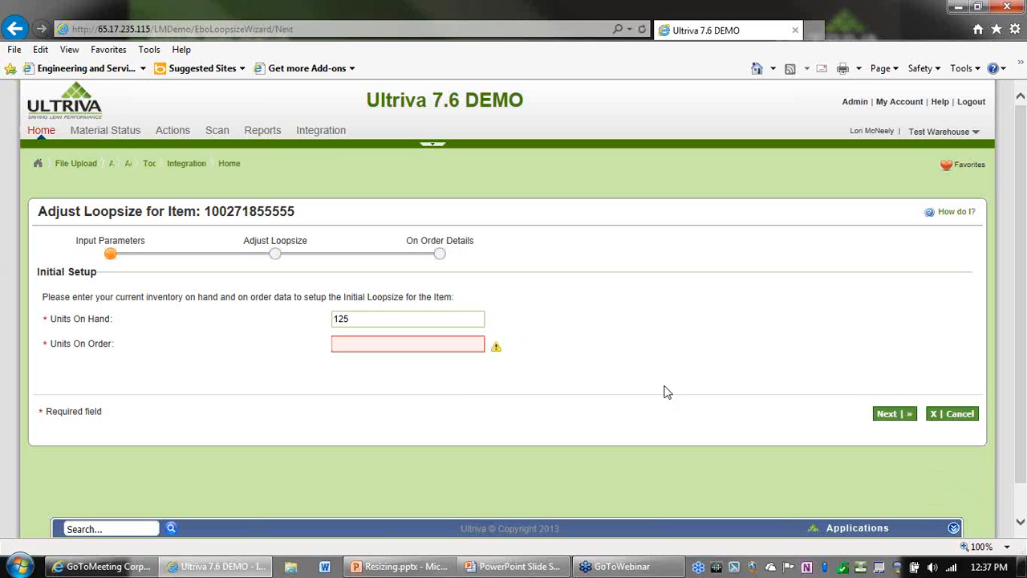
type("0")
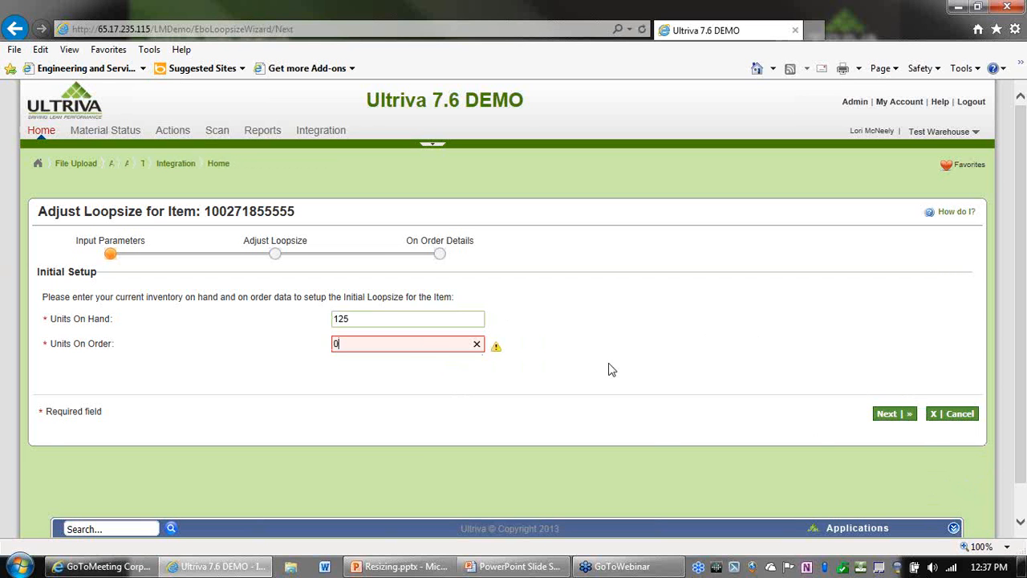
left_click(887, 416)
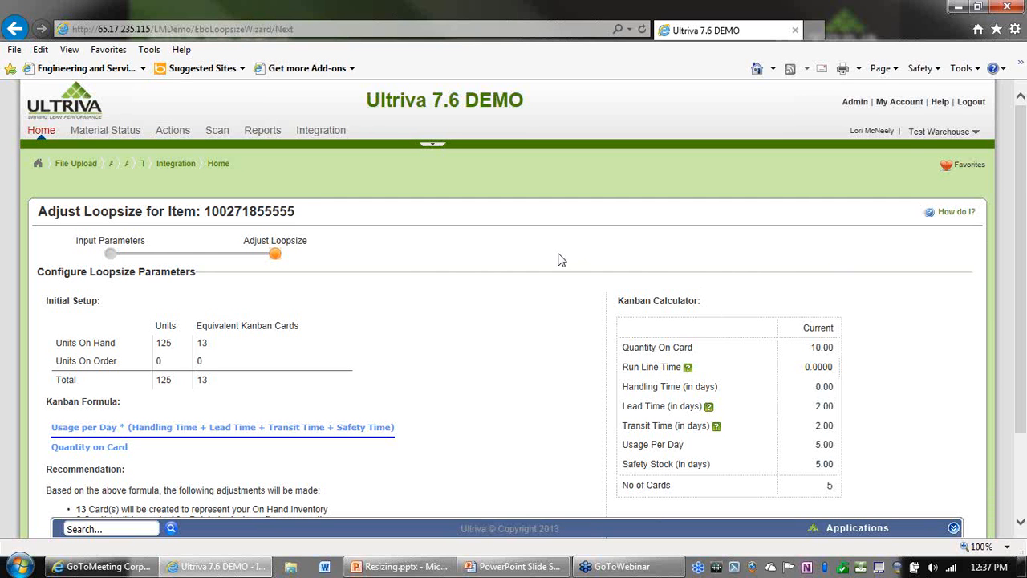
scroll(243, 382, "down", 3)
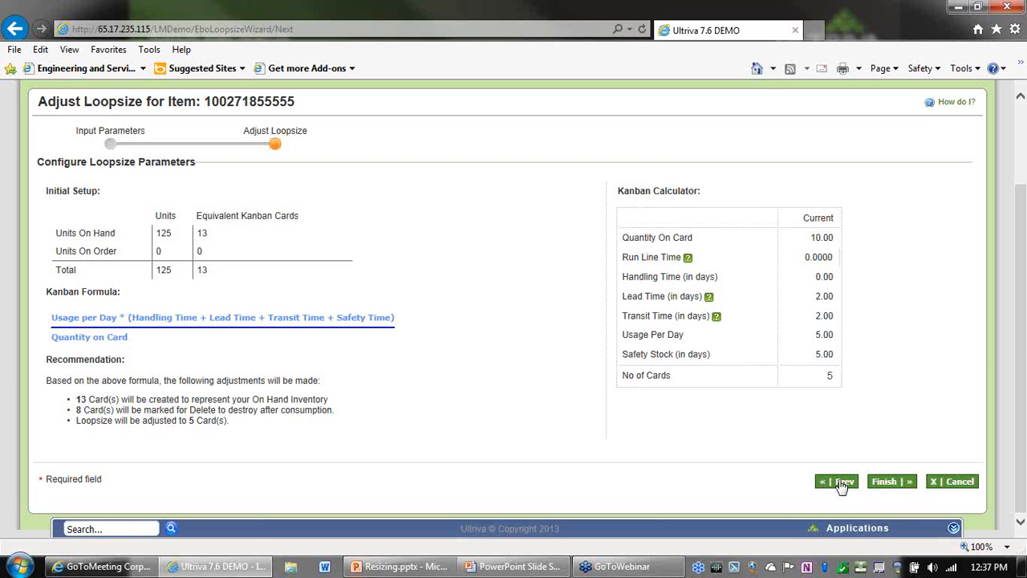
left_click(957, 483)
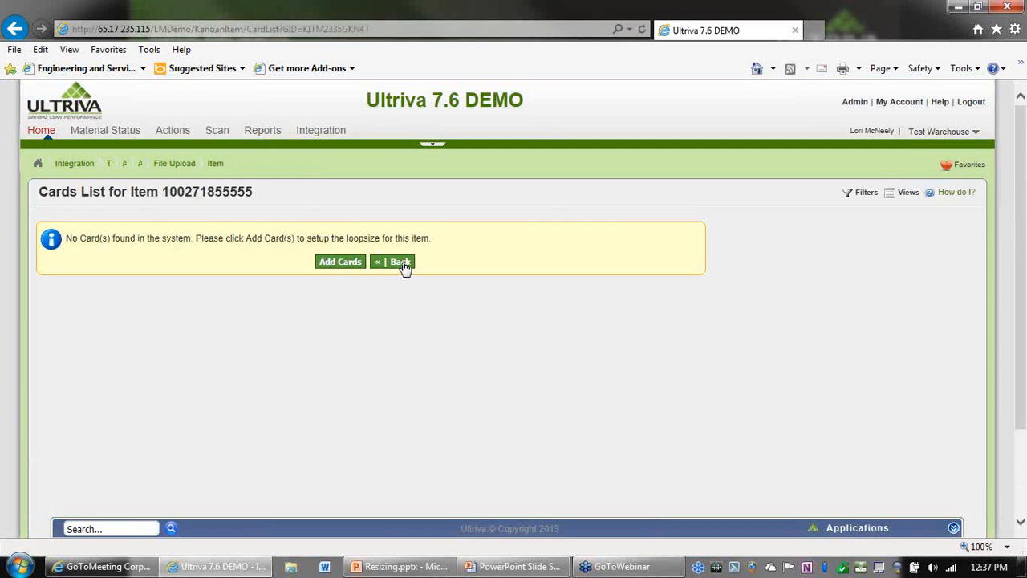
left_click(401, 262)
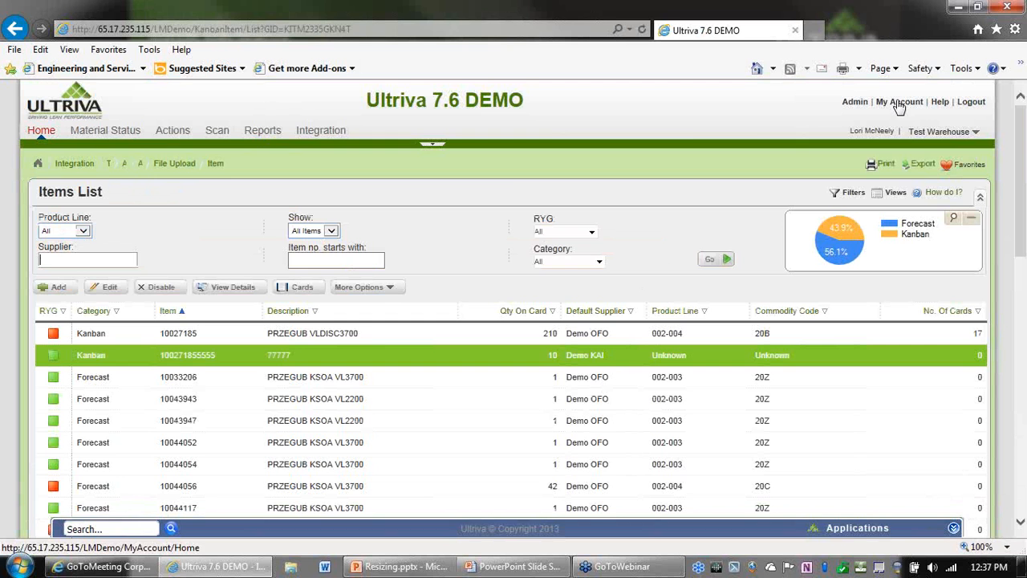
- In the Test Warehouse business unit's card configuration, choose "Do not force loopsize" as the Loopsize Formula Kind
left_click(900, 102)
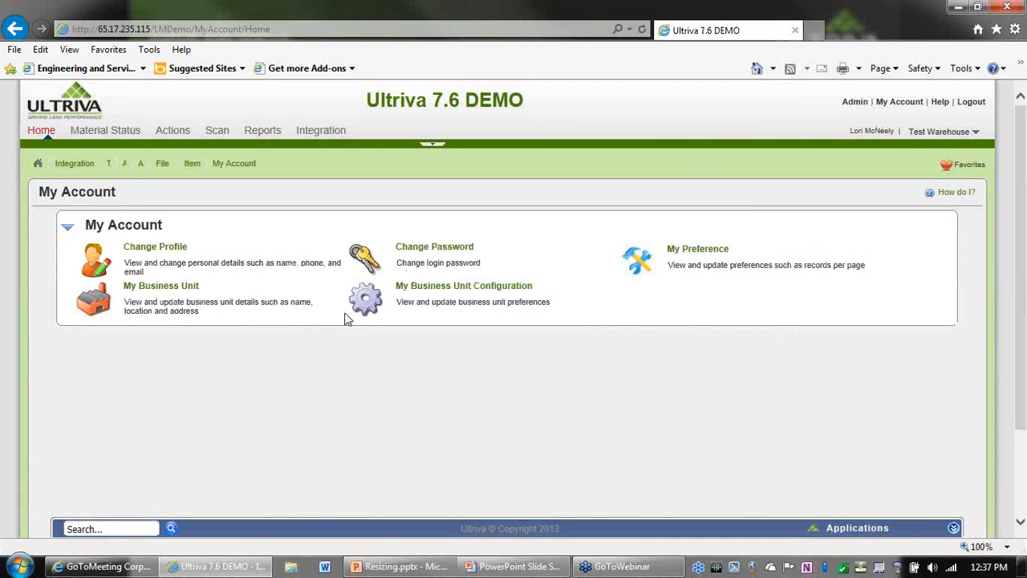
left_click(452, 290)
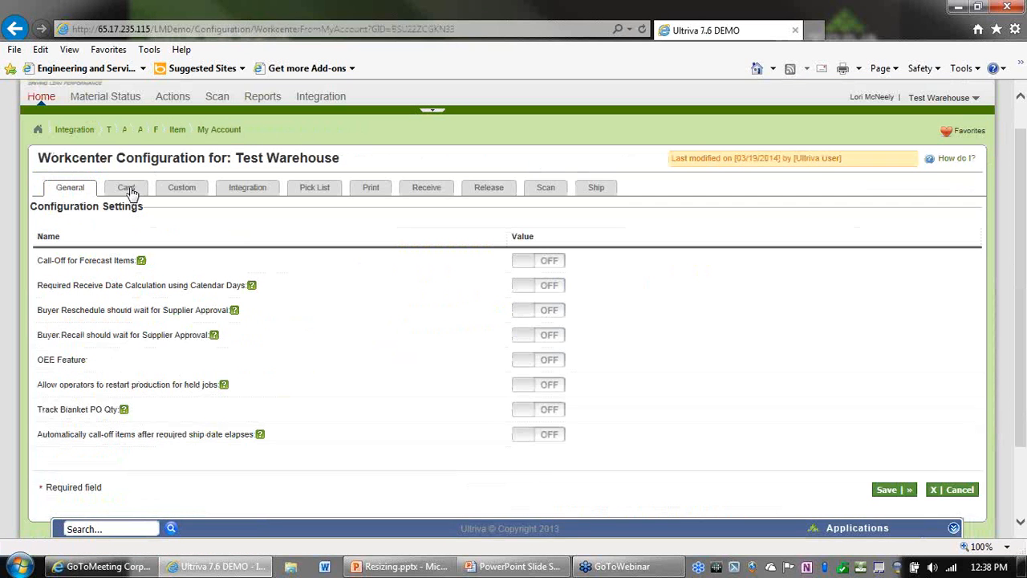
left_click(129, 190)
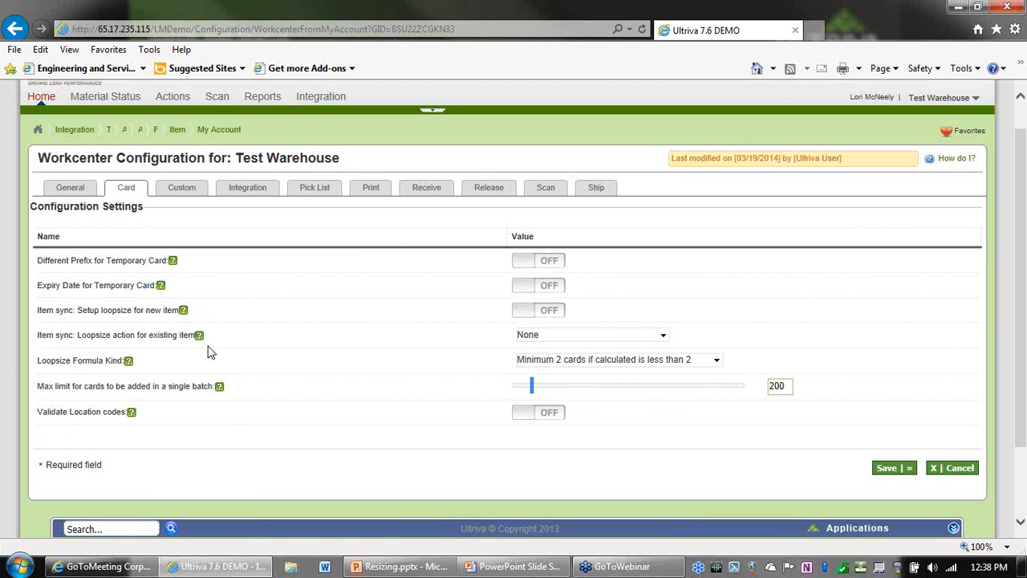
mouse_move(200, 342)
left_click(713, 362)
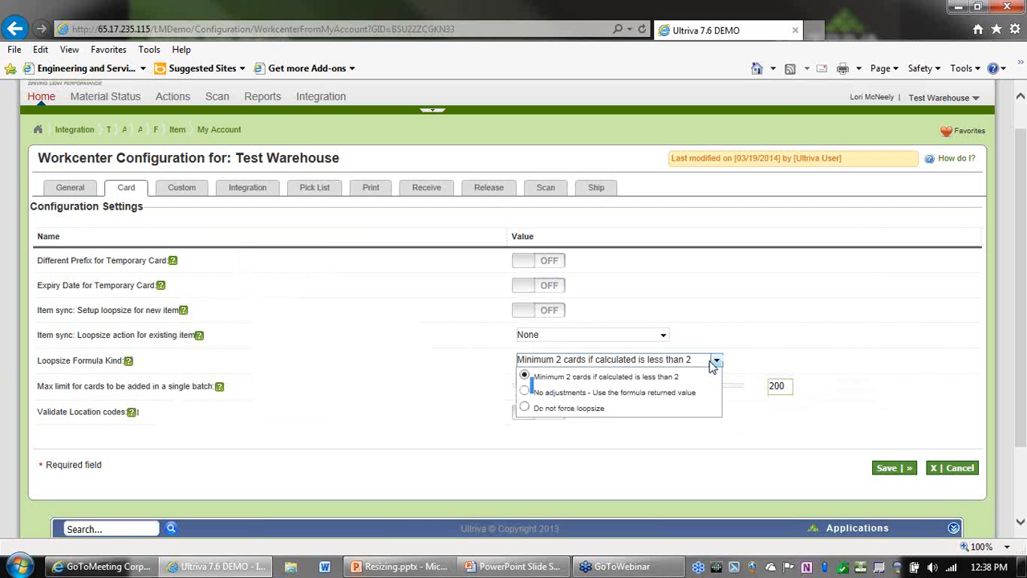
left_click(527, 408)
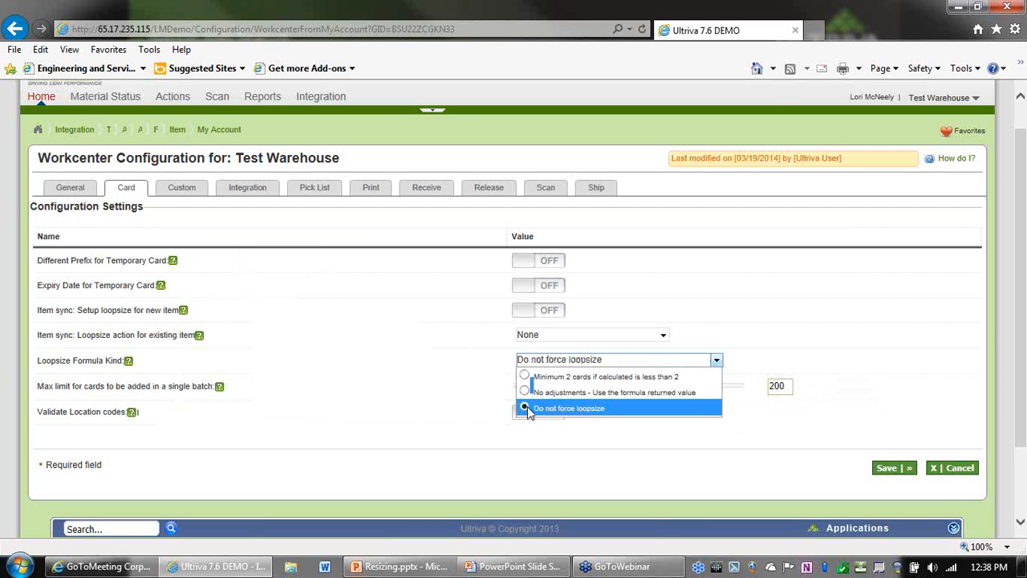
left_click(827, 350)
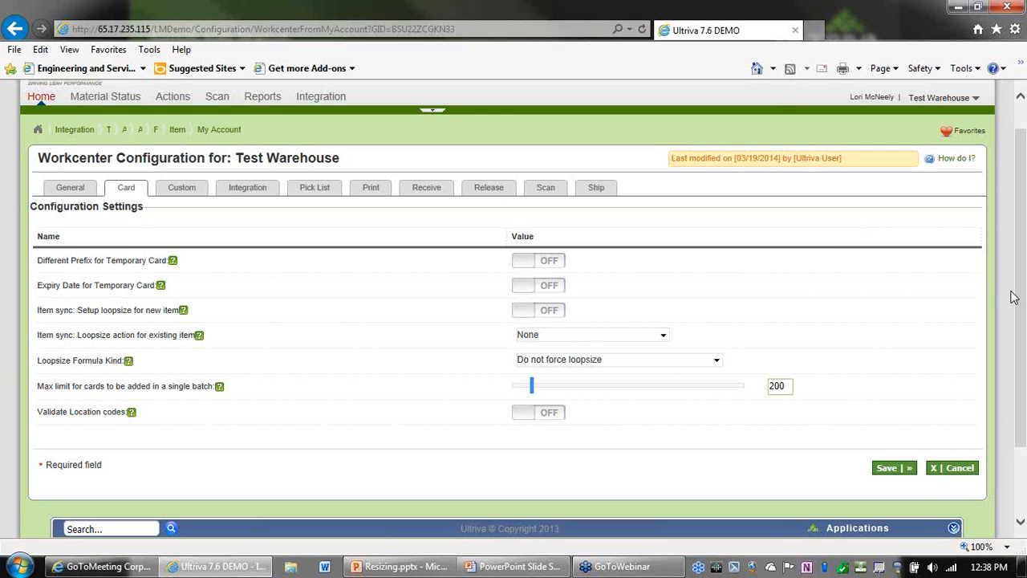
scroll(786, 268, "up", 1)
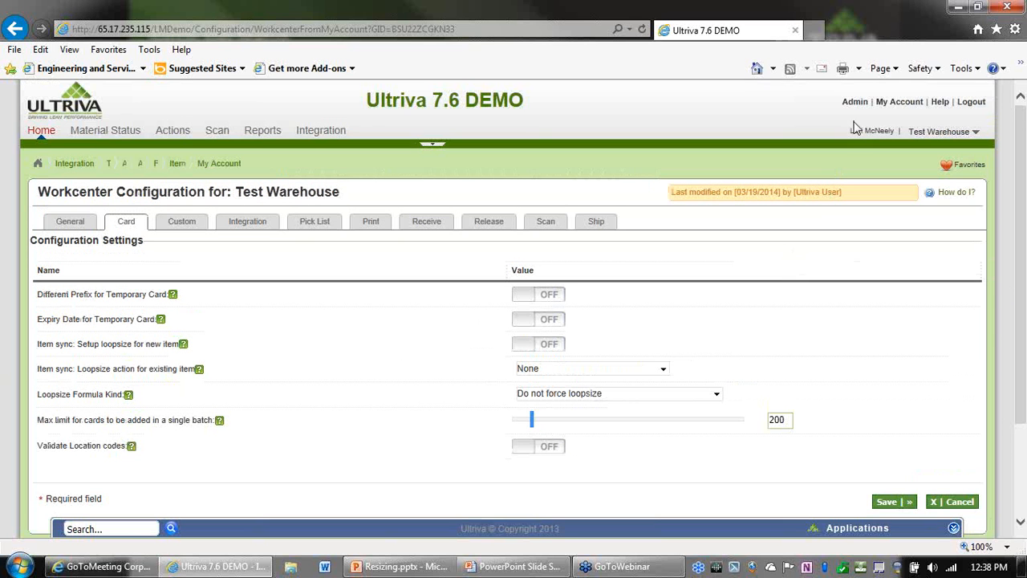
- Look at the Kanban Loop Design wizard among the admin tools and return to the Admin page
left_click(854, 104)
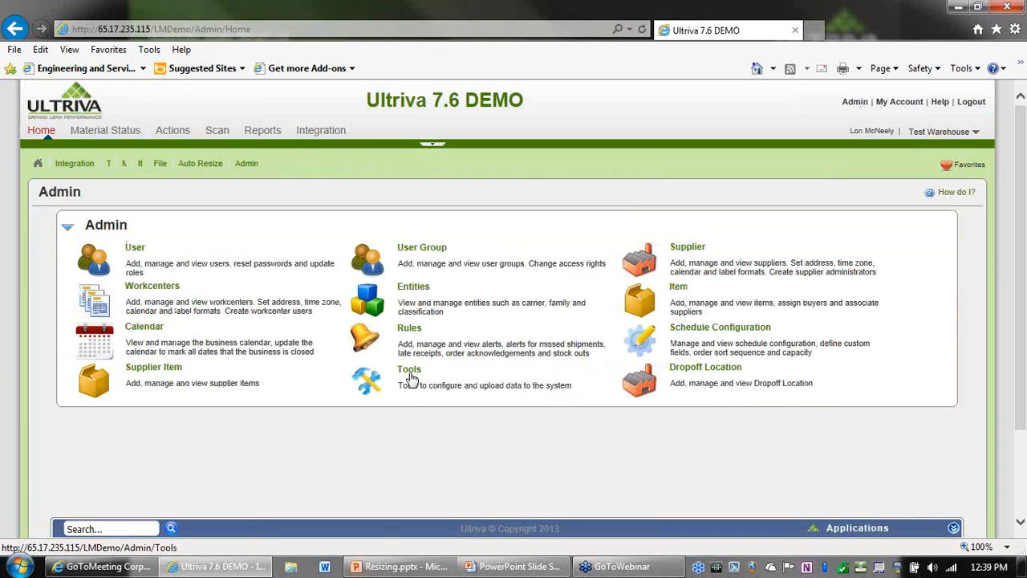
left_click(409, 371)
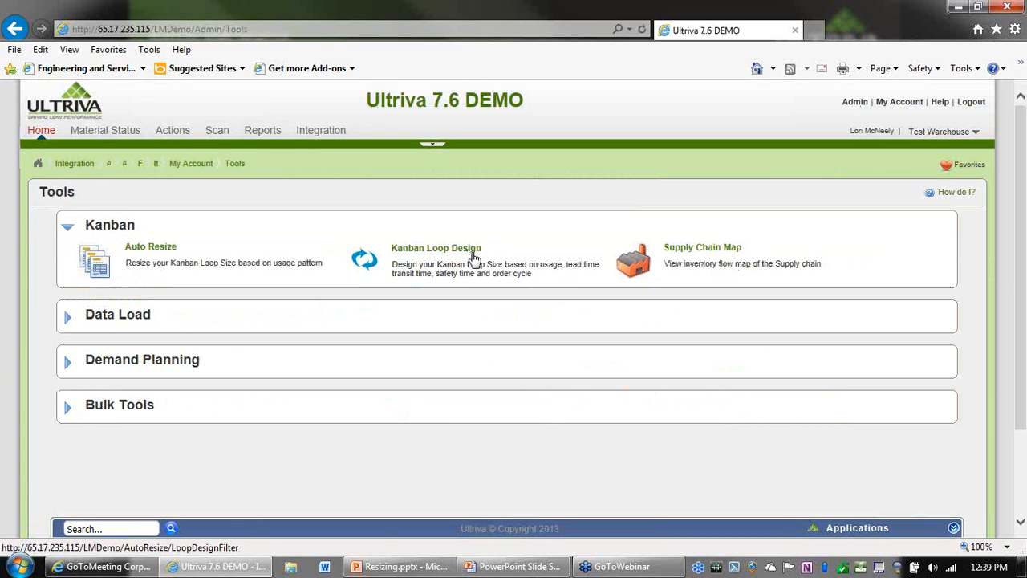
left_click(431, 249)
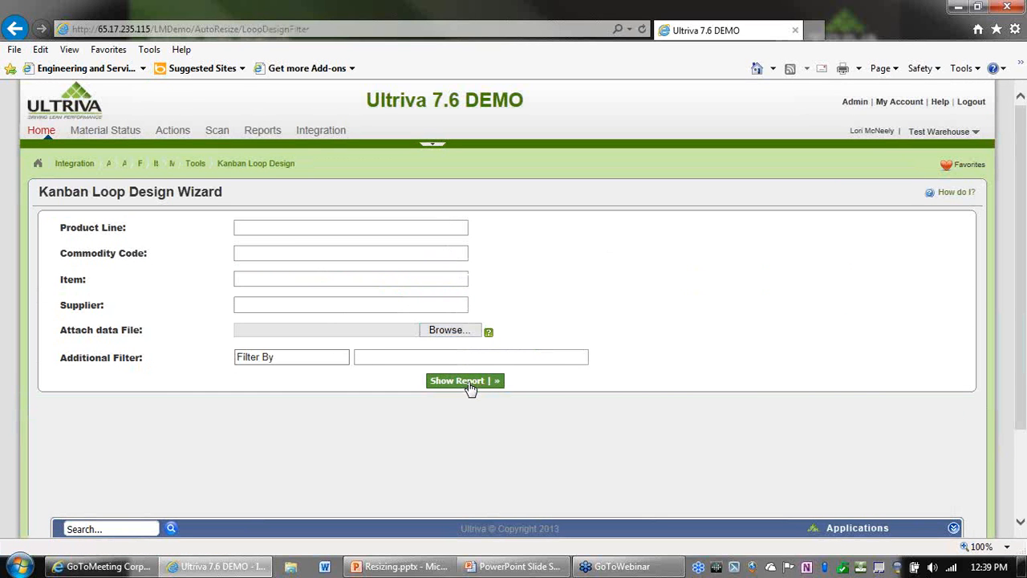
left_click(13, 30)
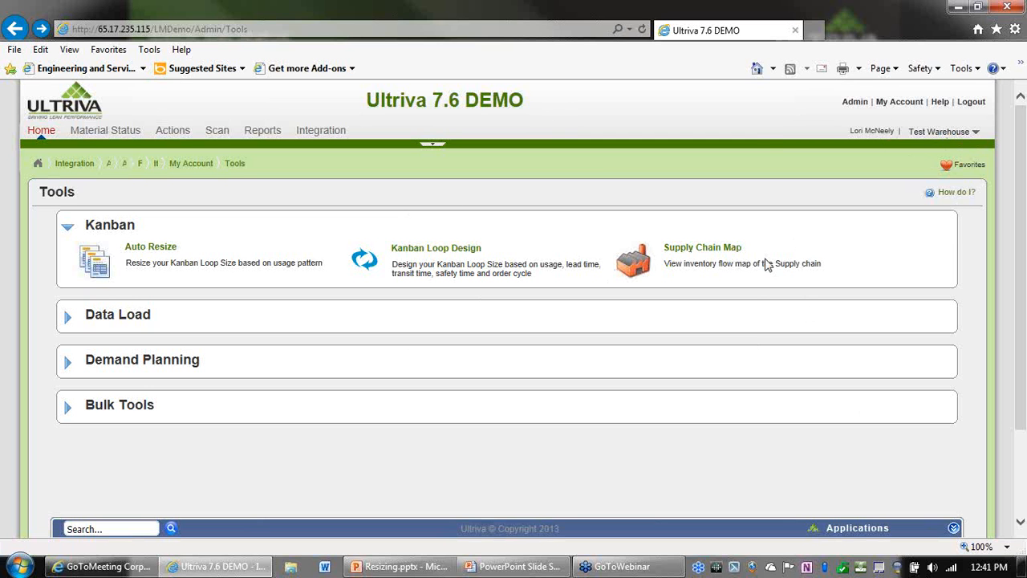
left_click(856, 104)
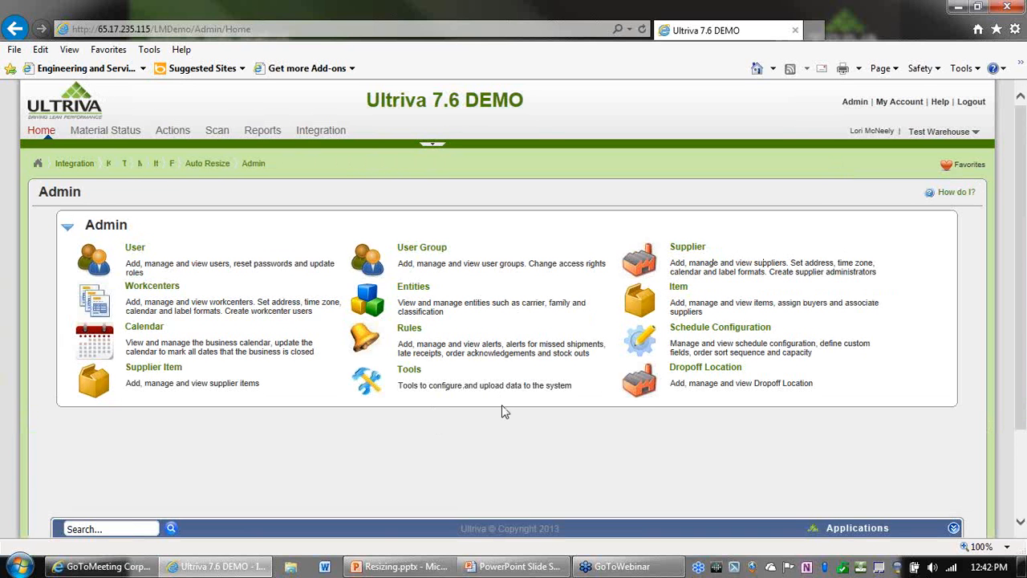
- Switch to the PowerPoint slide show and advance from the Batch Job Status slide to the For Additional Information slide
left_click(445, 568)
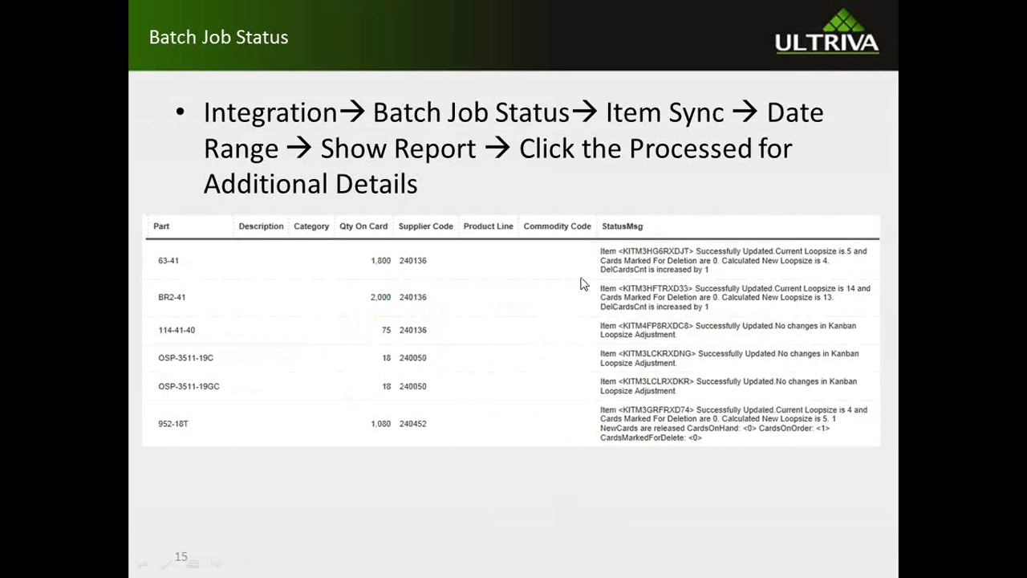
left_click(583, 283)
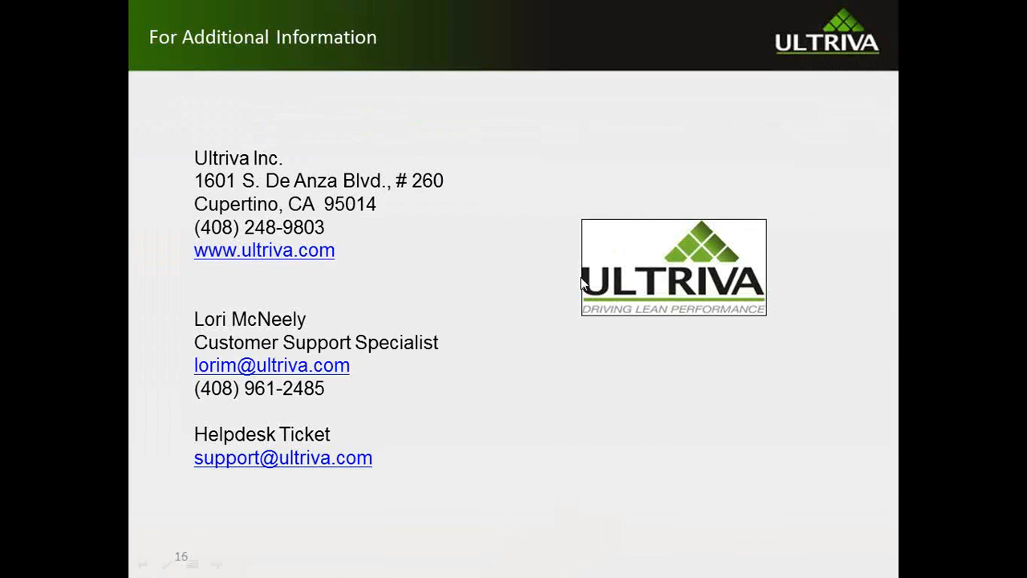